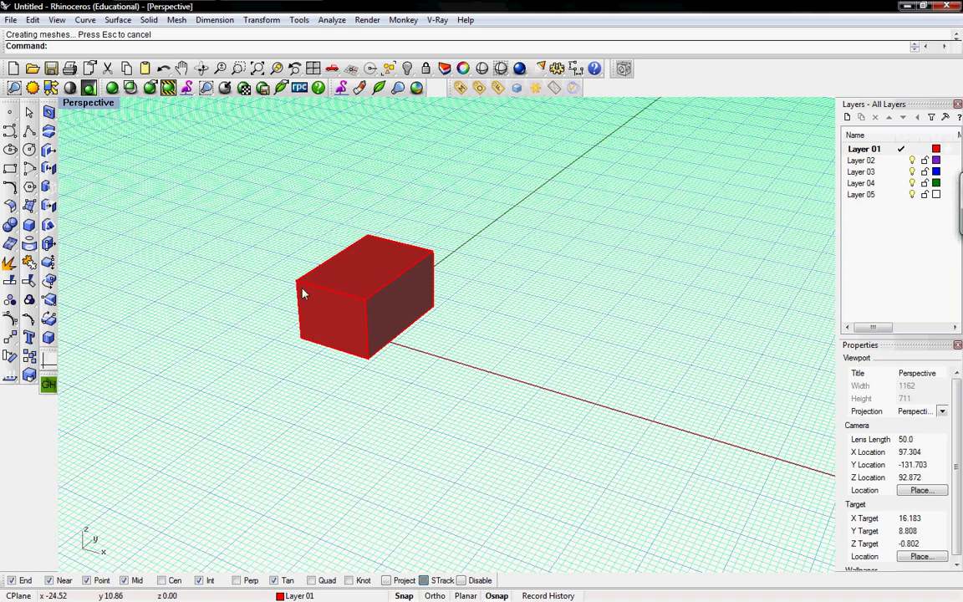
# Step: Select the red box, drag it right across the grid, then drag it back near its start
pyautogui.click(363, 315)
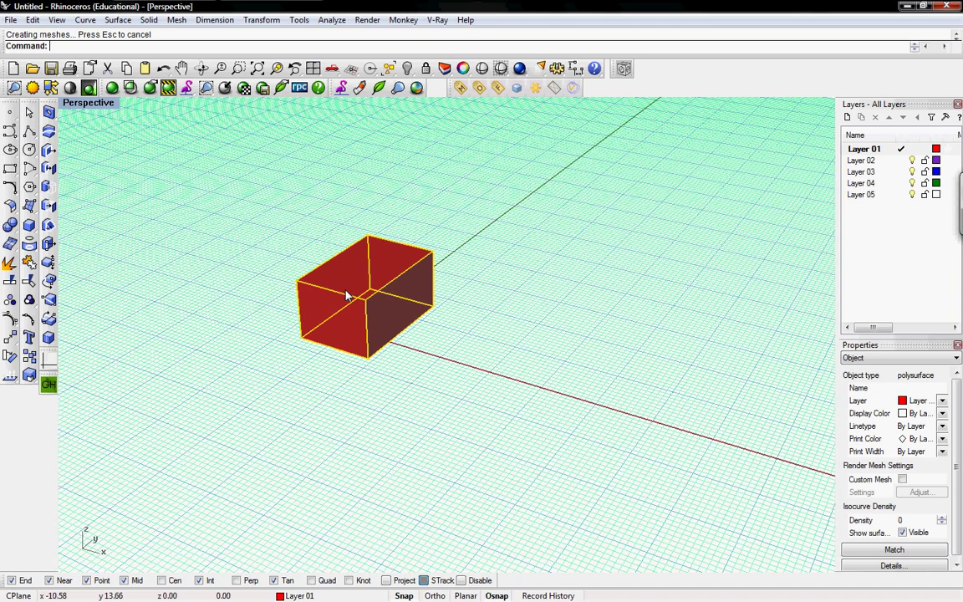
pyautogui.moveTo(350, 296); pyautogui.dragTo(515, 322)
pyautogui.moveTo(508, 311); pyautogui.dragTo(355, 316)
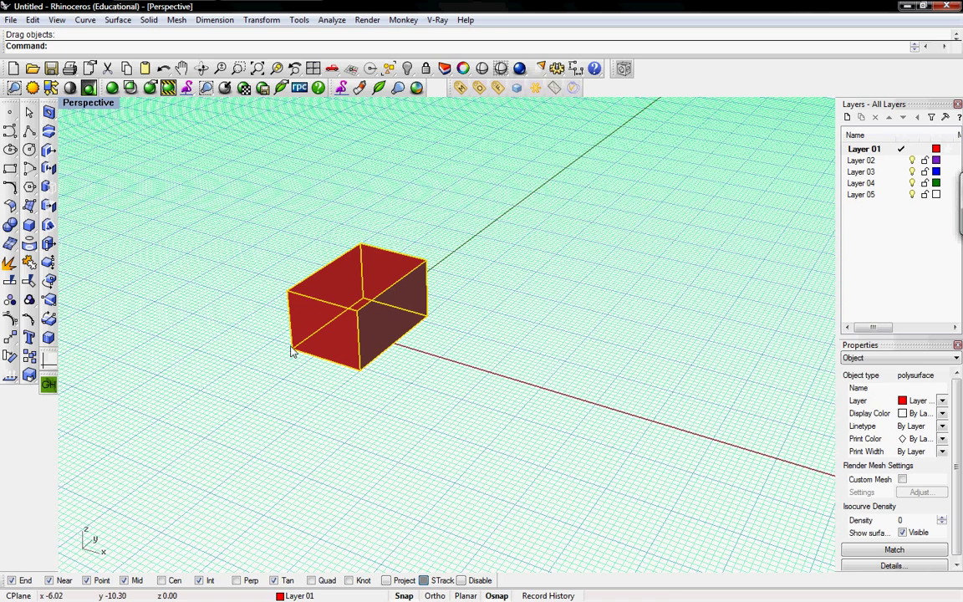
# Step: Move the red box 35 units right along the x-axis from its corner with Move
pyautogui.click(144, 245)
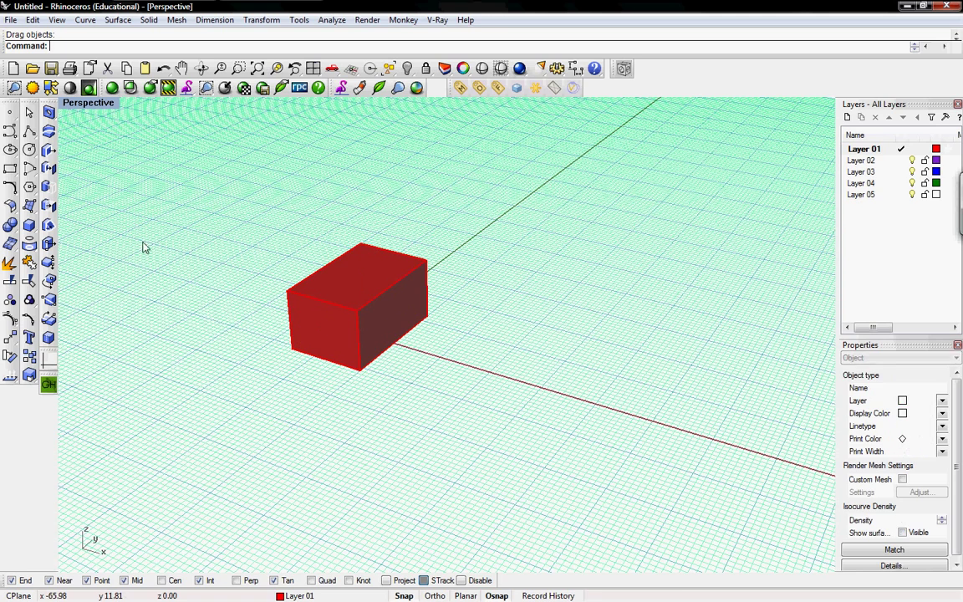
pyautogui.write('Move')
pyautogui.press('Return')
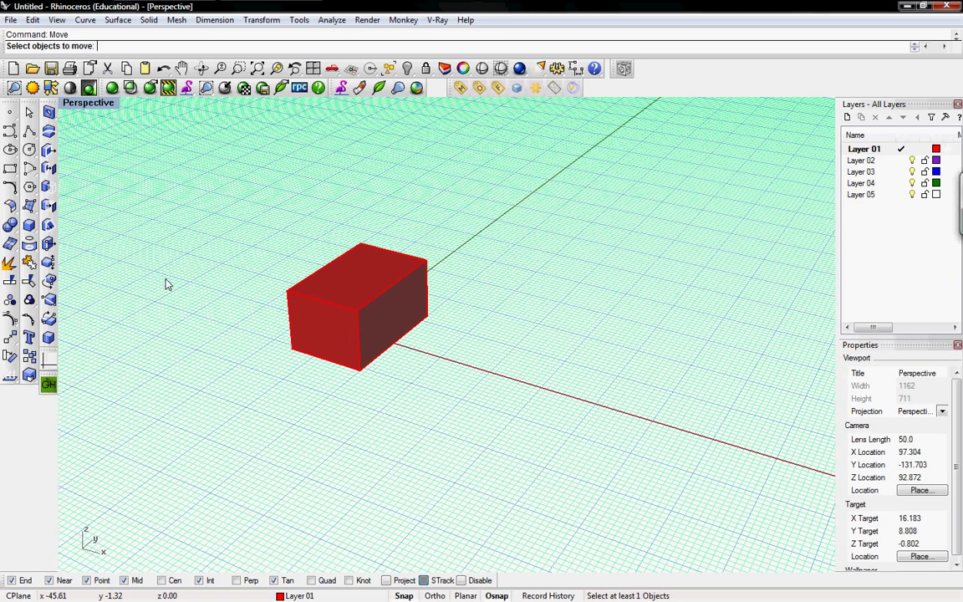
pyautogui.click(334, 308)
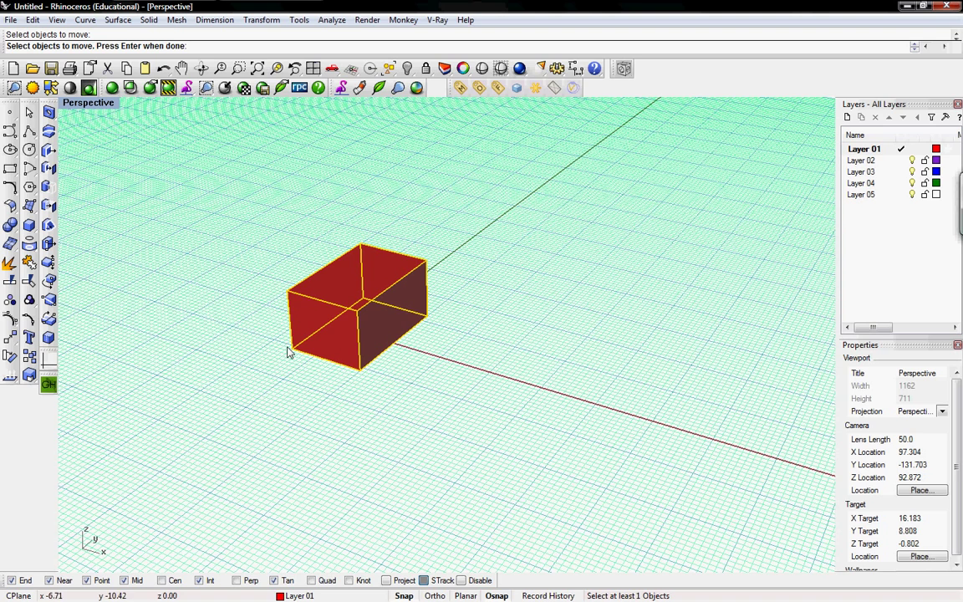
pyautogui.press('Return')
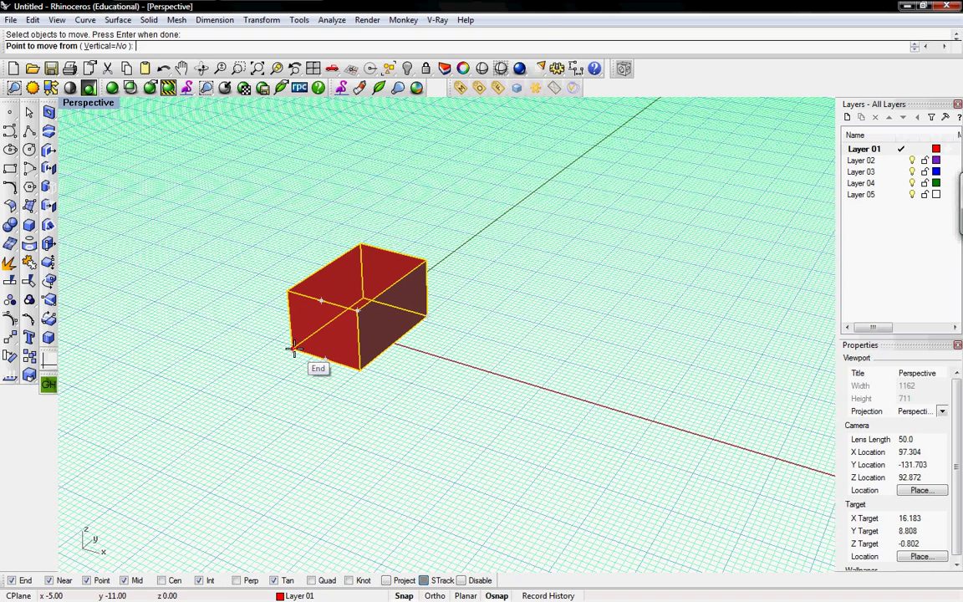
pyautogui.click(293, 348)
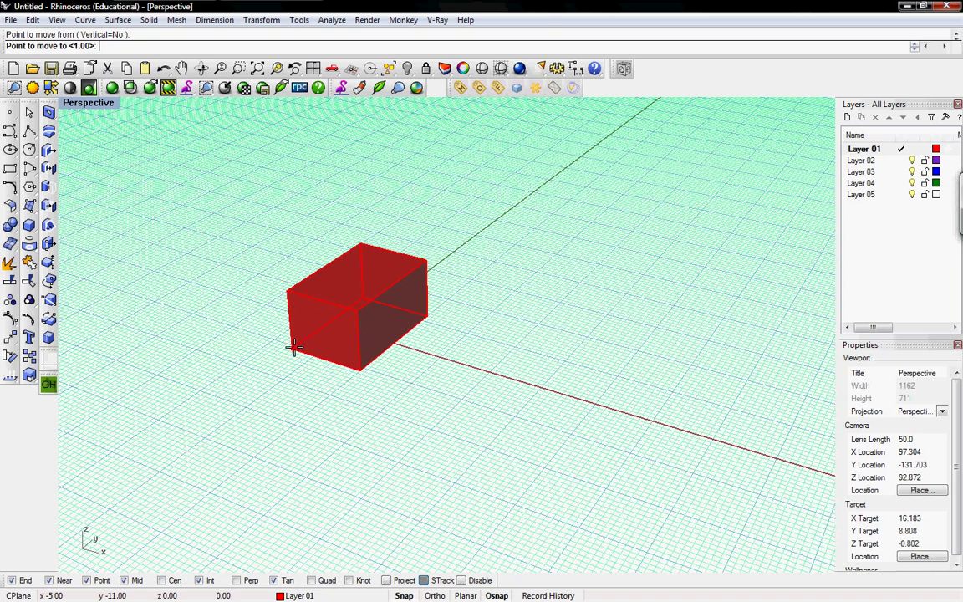
pyautogui.click(460, 403)
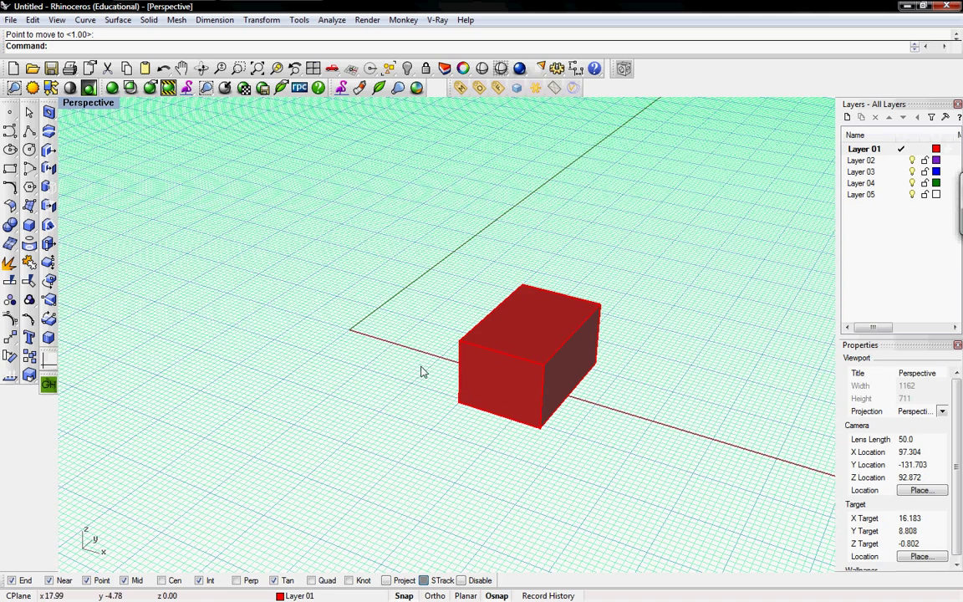
pyautogui.click(520, 388)
pyautogui.click(373, 343)
# Step: Start Rotate with the red box selected as the object to turn
pyautogui.write('rotate')
pyautogui.press('Return')
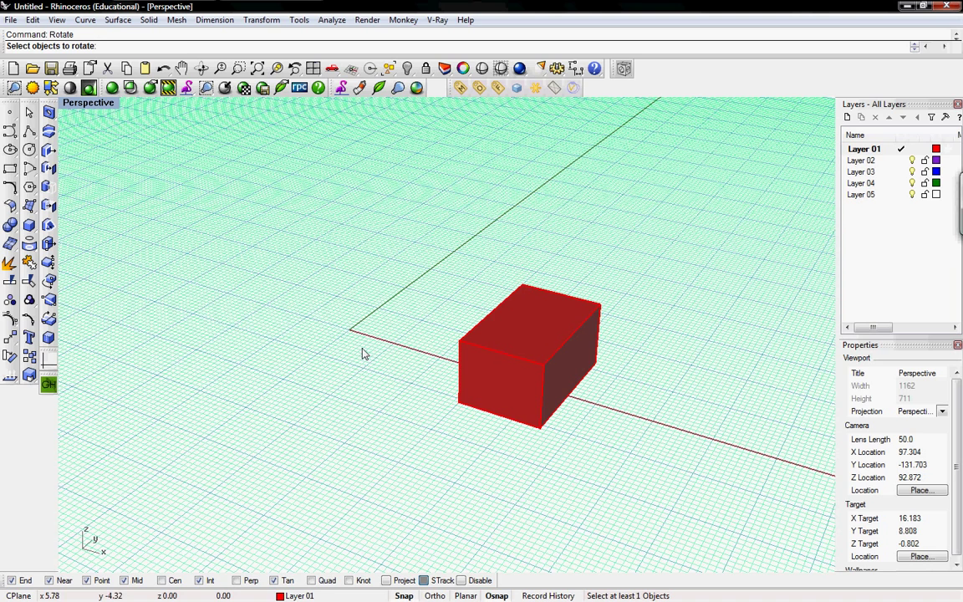
pyautogui.click(504, 361)
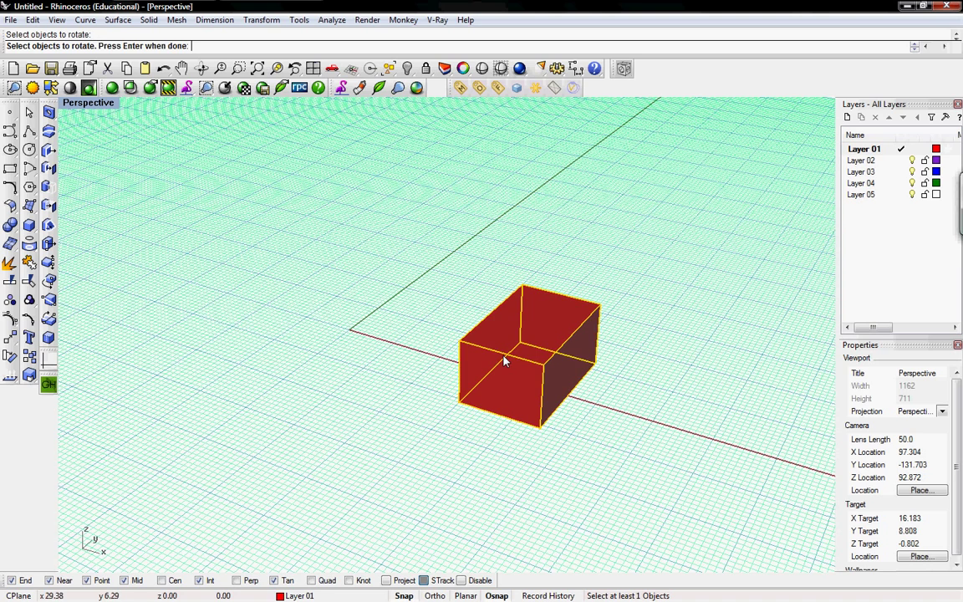
pyautogui.press('Return')
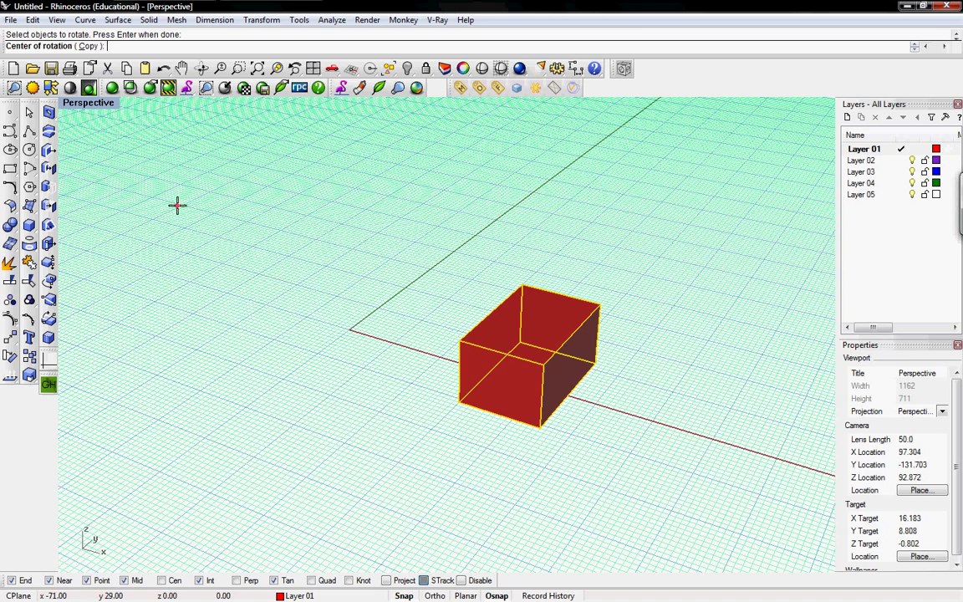
# Step: Show all four viewports and centre the box in the Top view
pyautogui.doubleClick(104, 109)
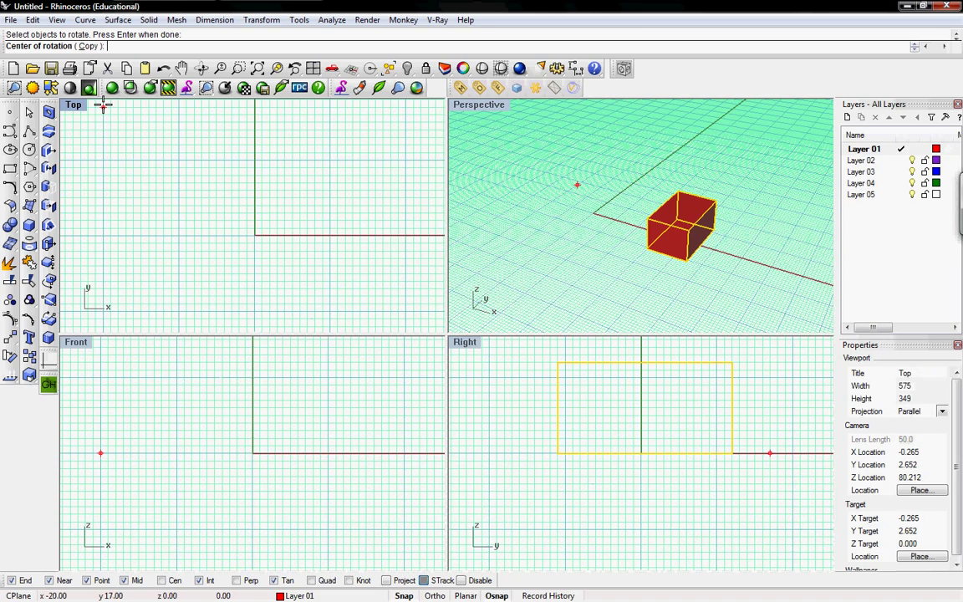
pyautogui.moveTo(307, 241); pyautogui.dragTo(186, 224, button='right')
pyautogui.moveTo(275, 219); pyautogui.dragTo(169, 220, button='right')
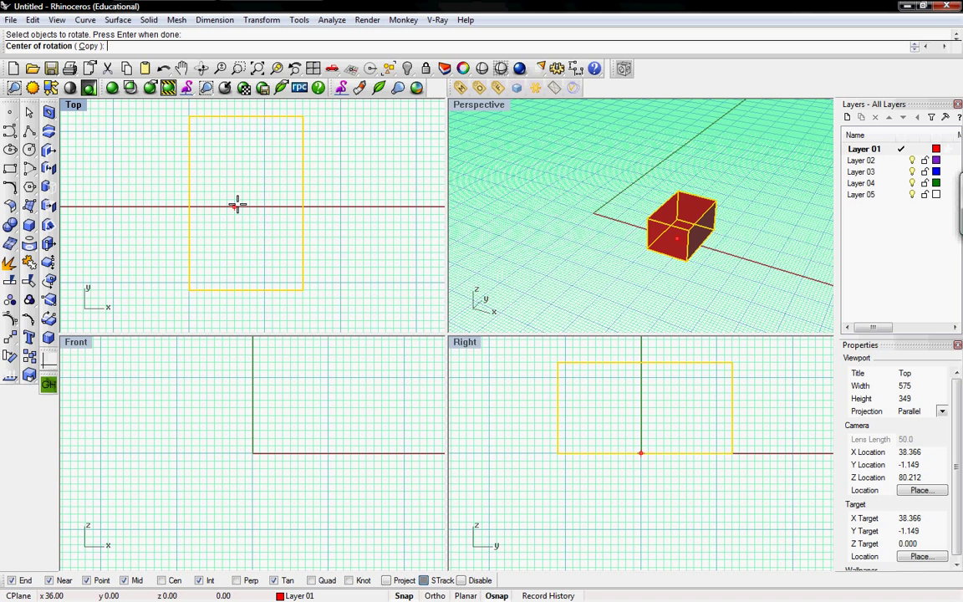
pyautogui.scroll(-2, 237, 203)
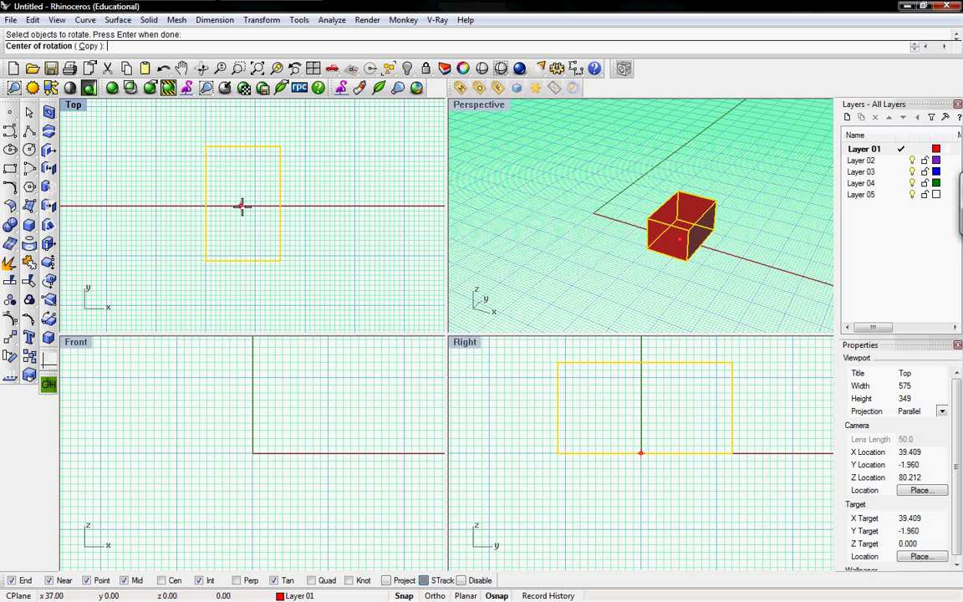
# Step: With Cen snapping on, rotate the box 90° about its lower-right corner
pyautogui.click(163, 581)
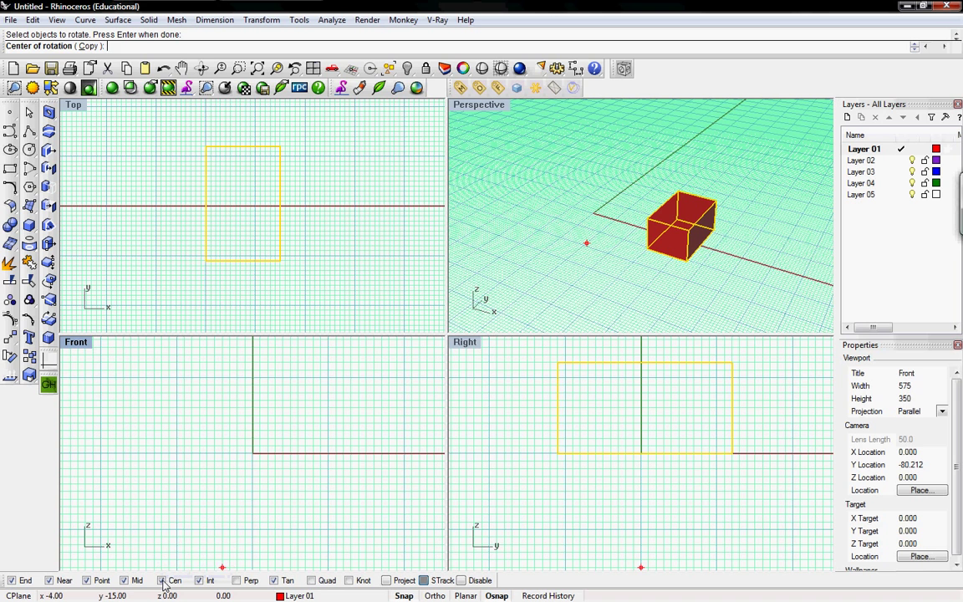
pyautogui.click(279, 261)
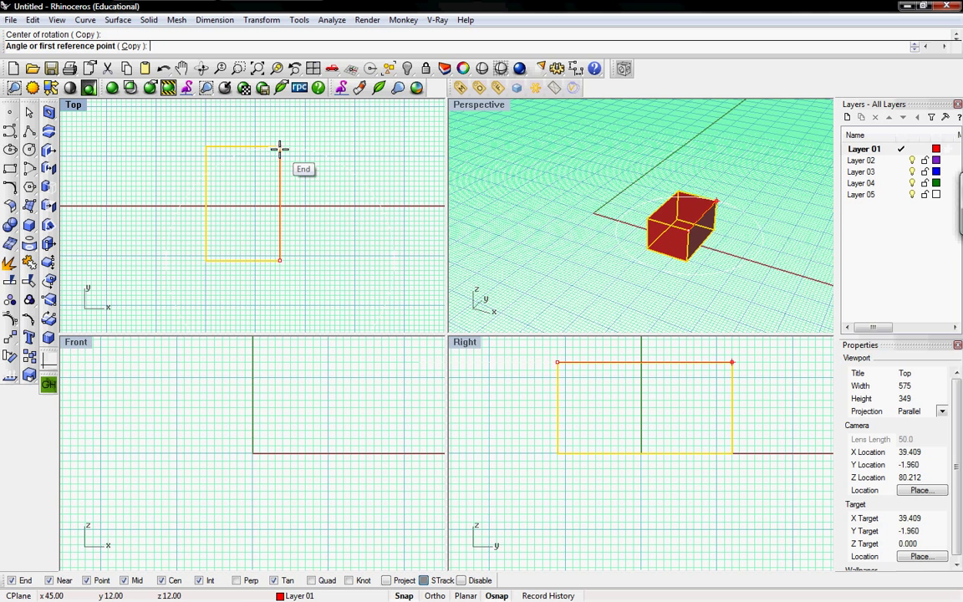
pyautogui.click(280, 149)
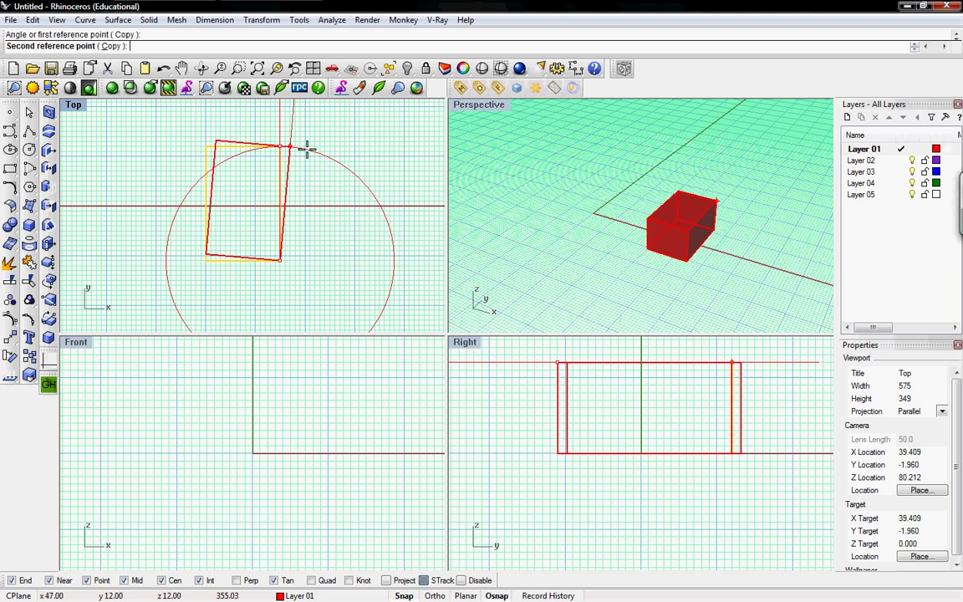
pyautogui.click(384, 259)
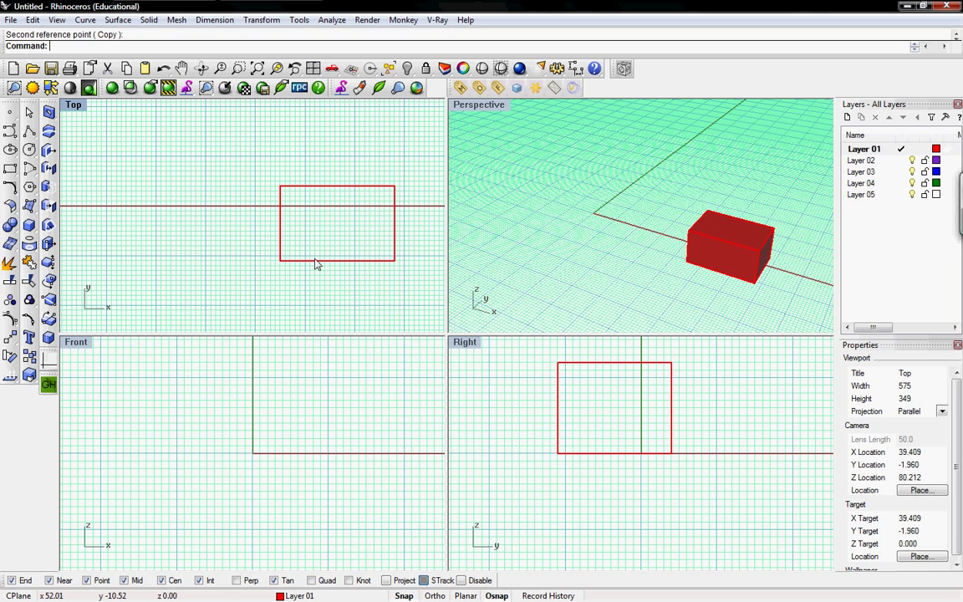
# Step: Drag the box left, then copy it from its corner to a spot on its right
pyautogui.click(703, 257)
pyautogui.moveTo(702, 256); pyautogui.dragTo(595, 225)
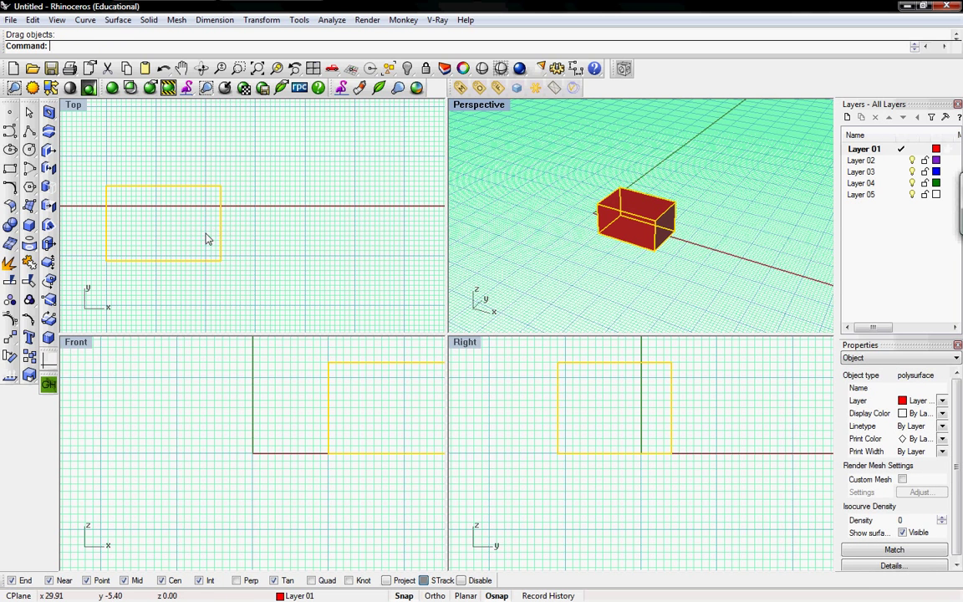
pyautogui.write('y')
pyautogui.press('Return')
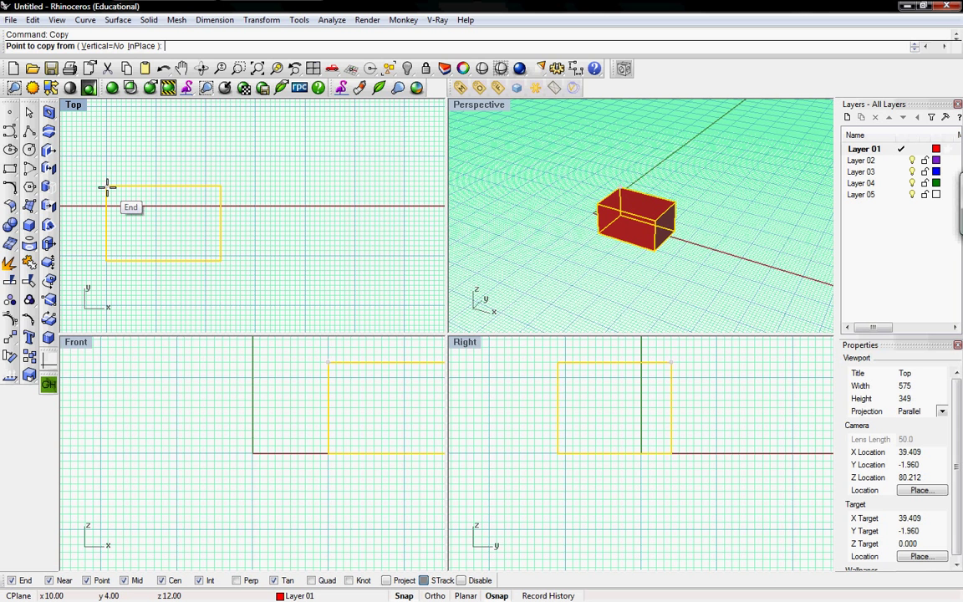
pyautogui.click(598, 235)
pyautogui.keyDown('shift'); pyautogui.moveTo(687, 269); pyautogui.dragTo(619, 243, button='right'); pyautogui.keyUp('shift')
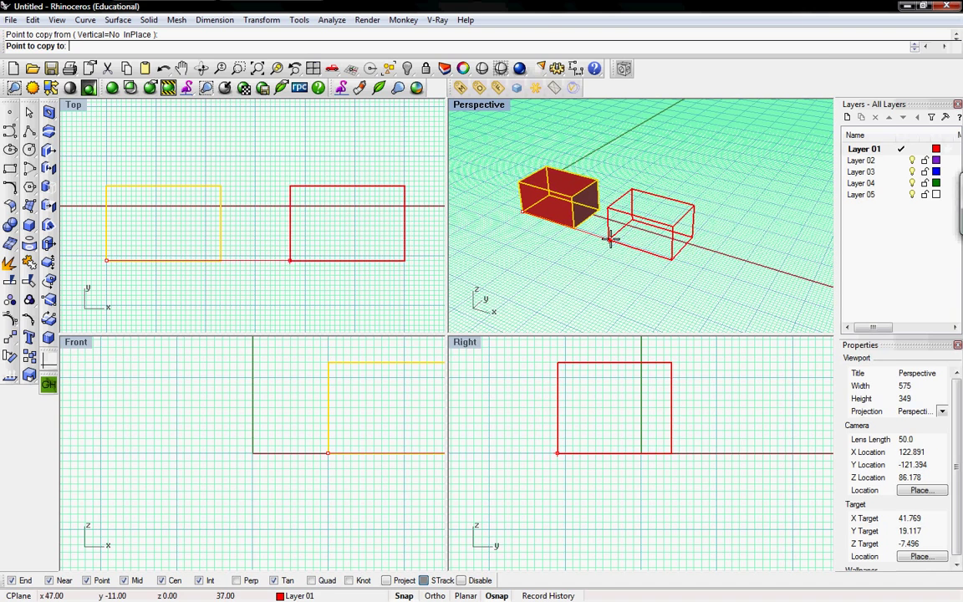
pyautogui.click(613, 239)
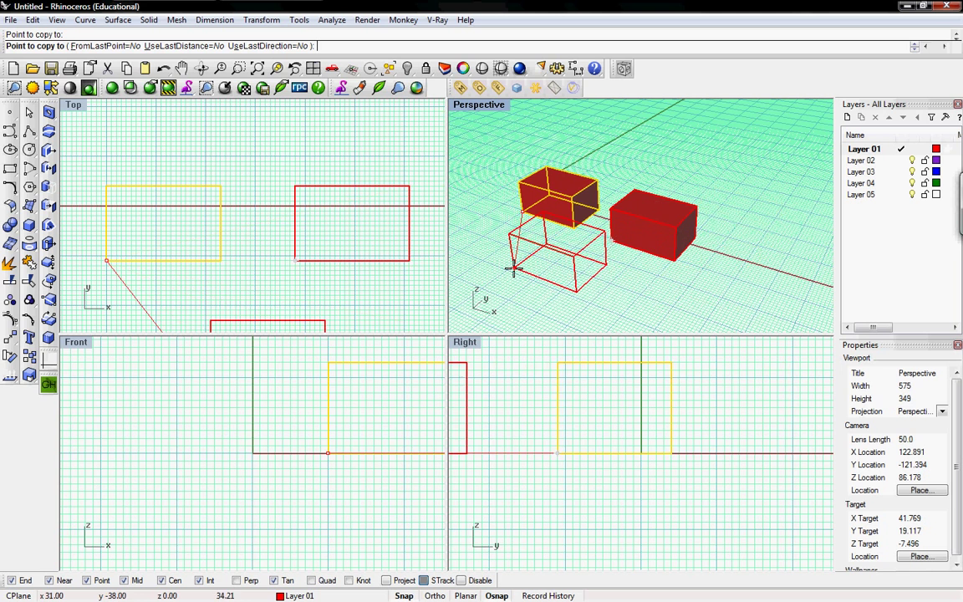
pyautogui.press('Escape')
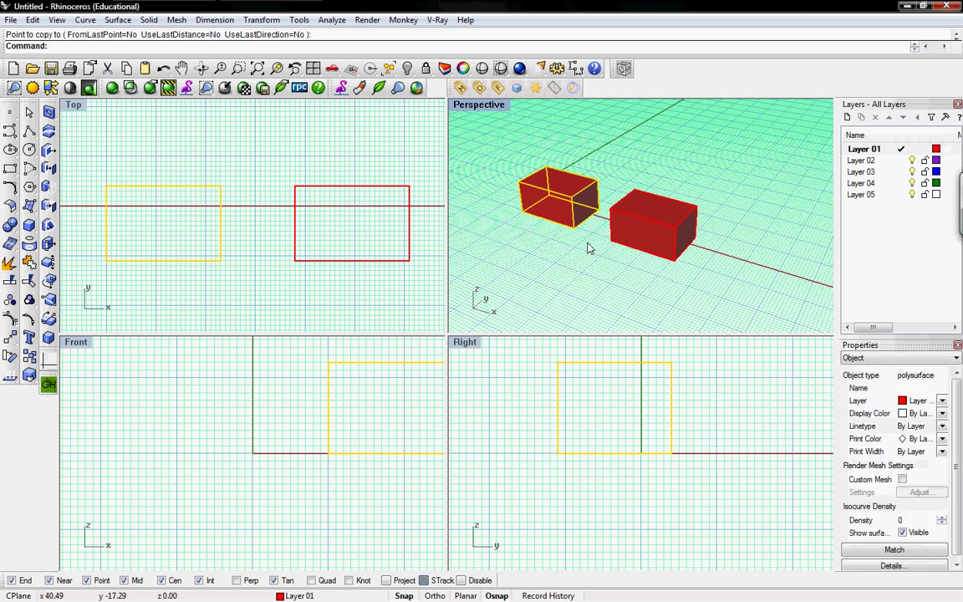
# Step: Delete the right-hand copy, leaving a single red box
pyautogui.press('Escape')
pyautogui.click(626, 219)
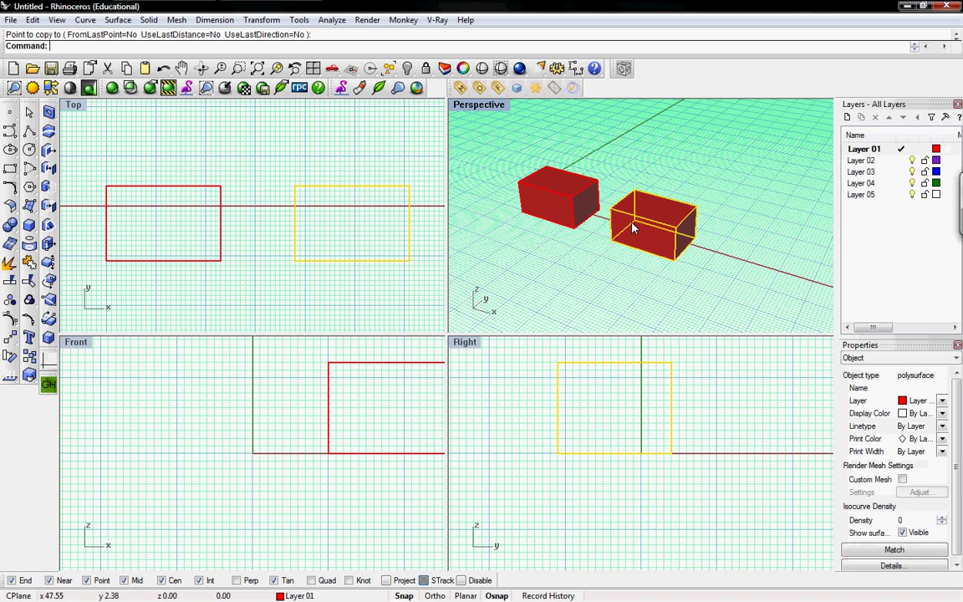
pyautogui.press('Delete')
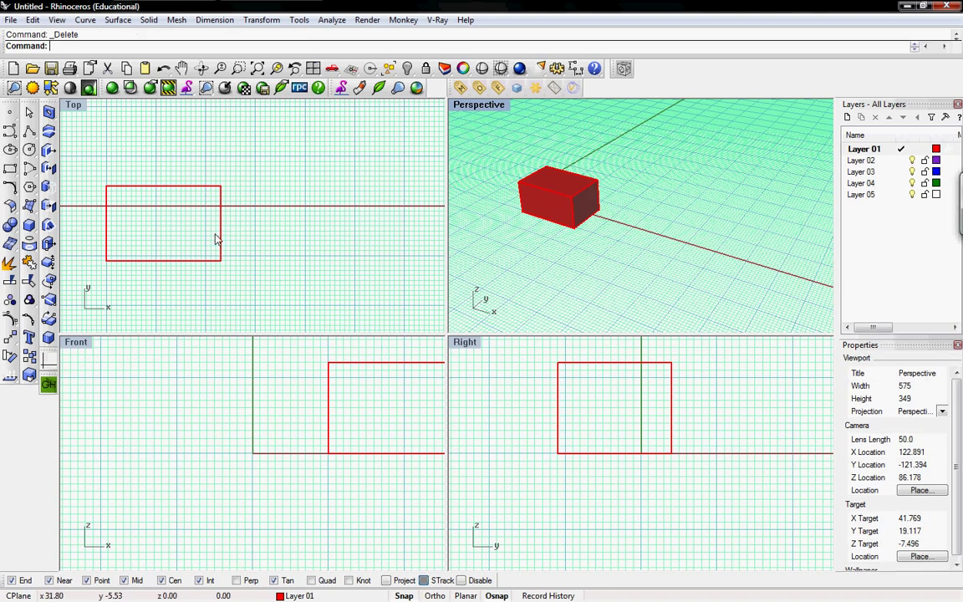
# Step: Maximize the Perspective view, select the box, and start Copy from its end corner
pyautogui.doubleClick(479, 106)
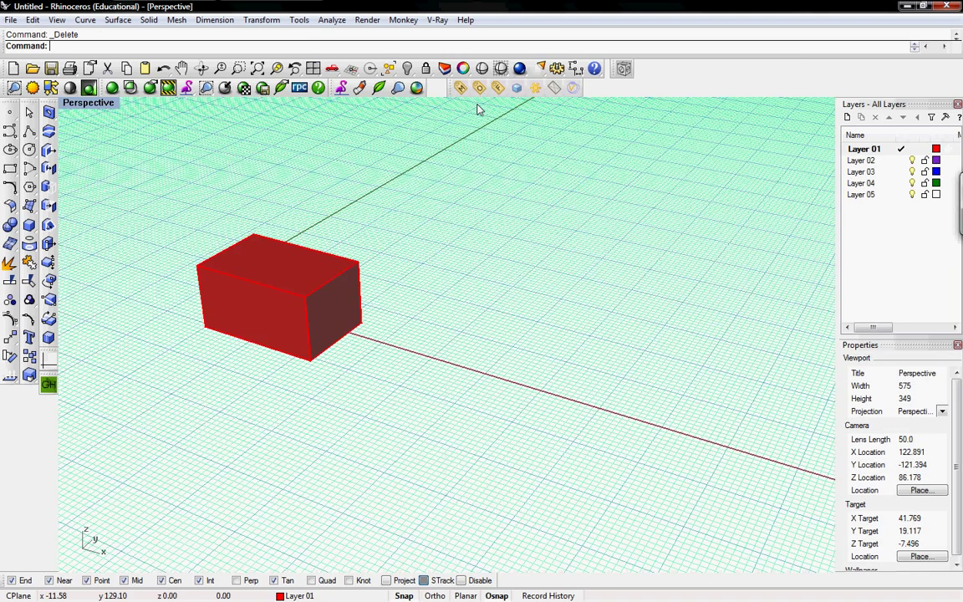
pyautogui.moveTo(303, 312); pyautogui.dragTo(351, 307, button='right')
pyautogui.click(297, 238)
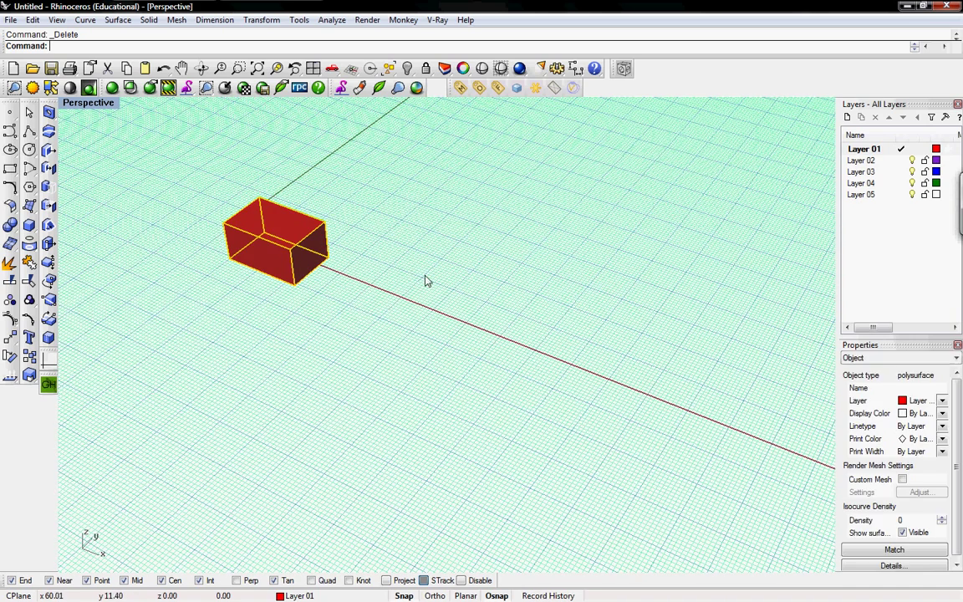
pyautogui.write('Copy')
pyautogui.press('Return')
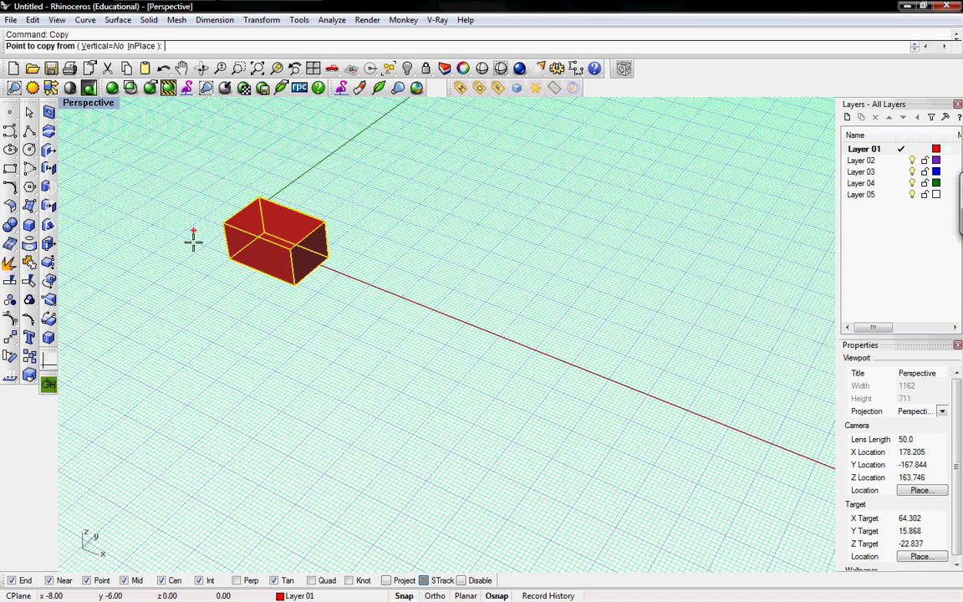
pyautogui.click(225, 261)
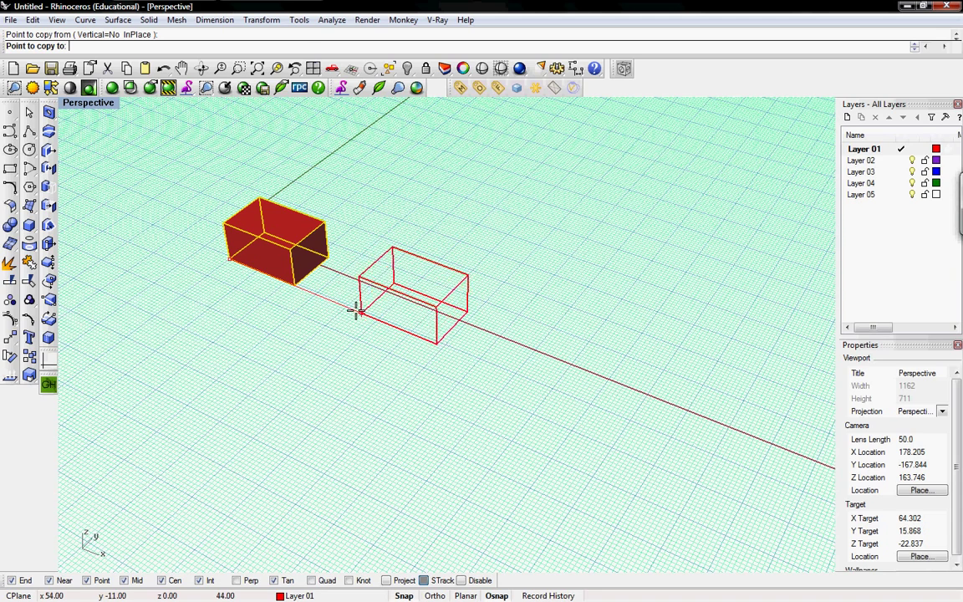
# Step: Place the first copies with FromLastPoint, UseLastDistance and UseLastDirection set to Yes
pyautogui.click(348, 307)
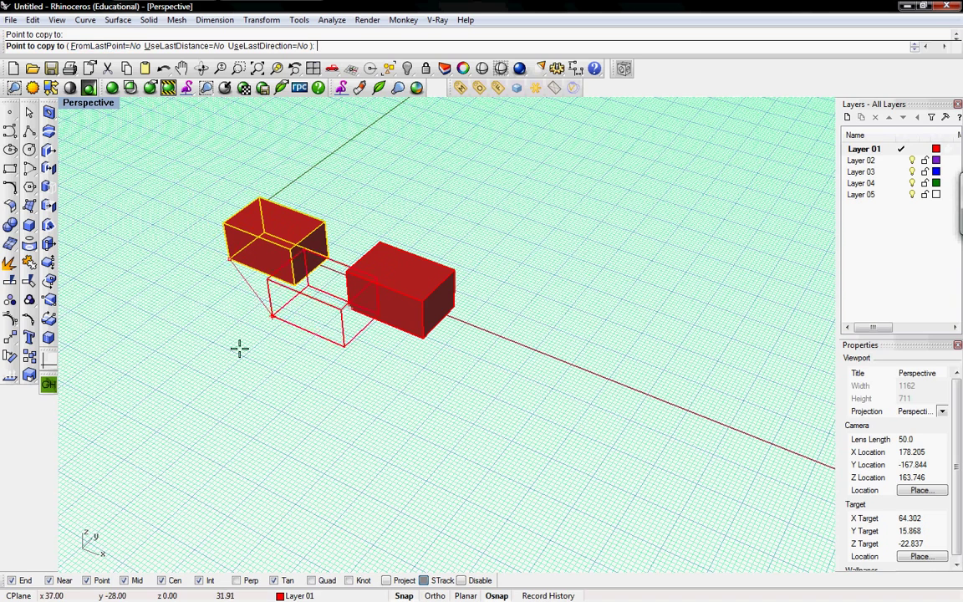
pyautogui.click(105, 46)
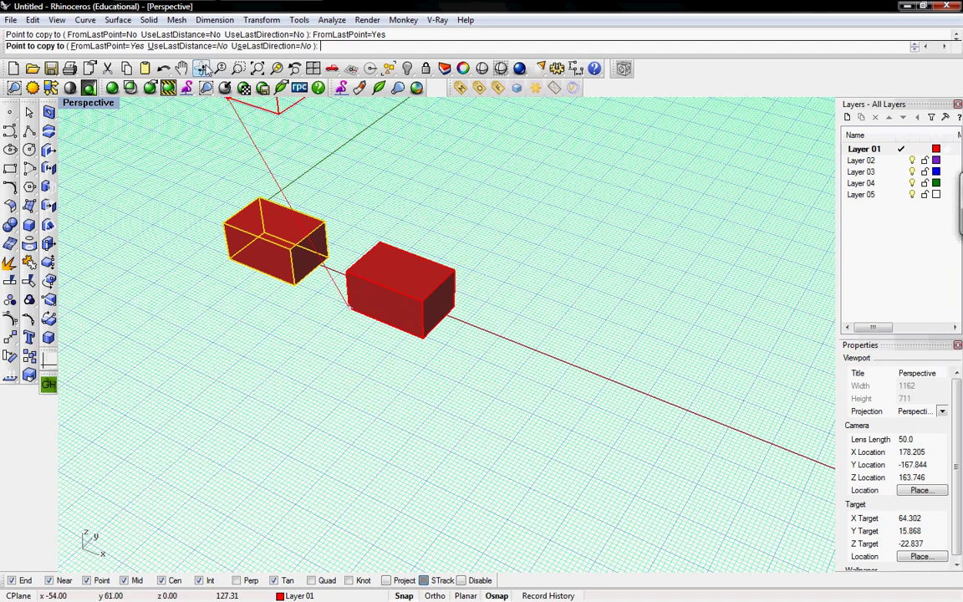
pyautogui.click(177, 46)
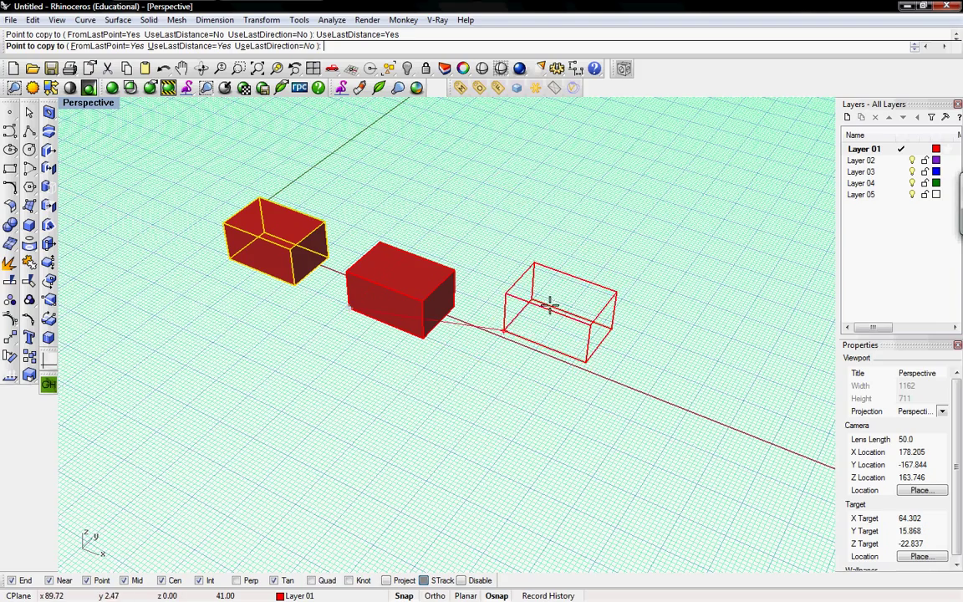
pyautogui.click(625, 408)
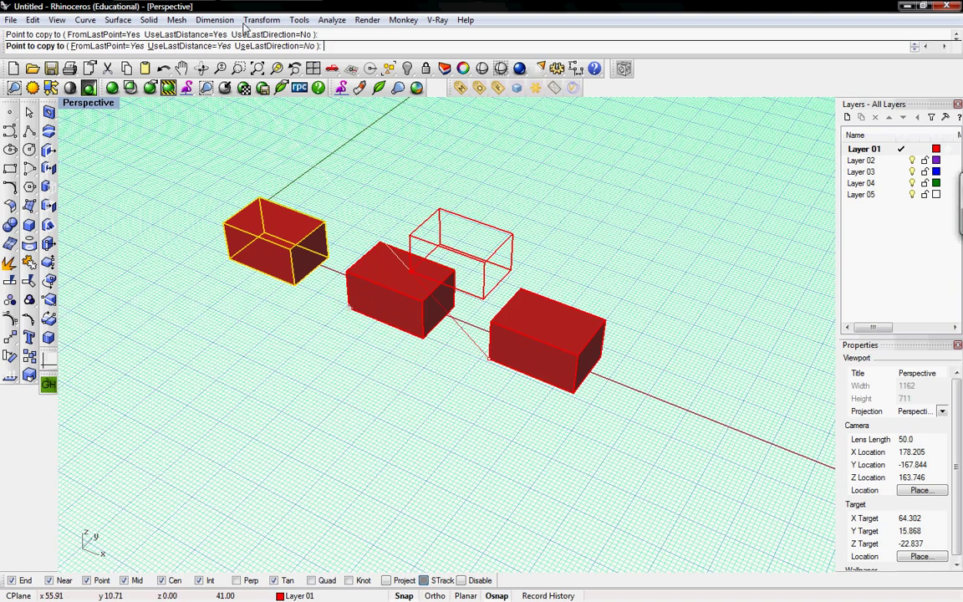
pyautogui.click(262, 47)
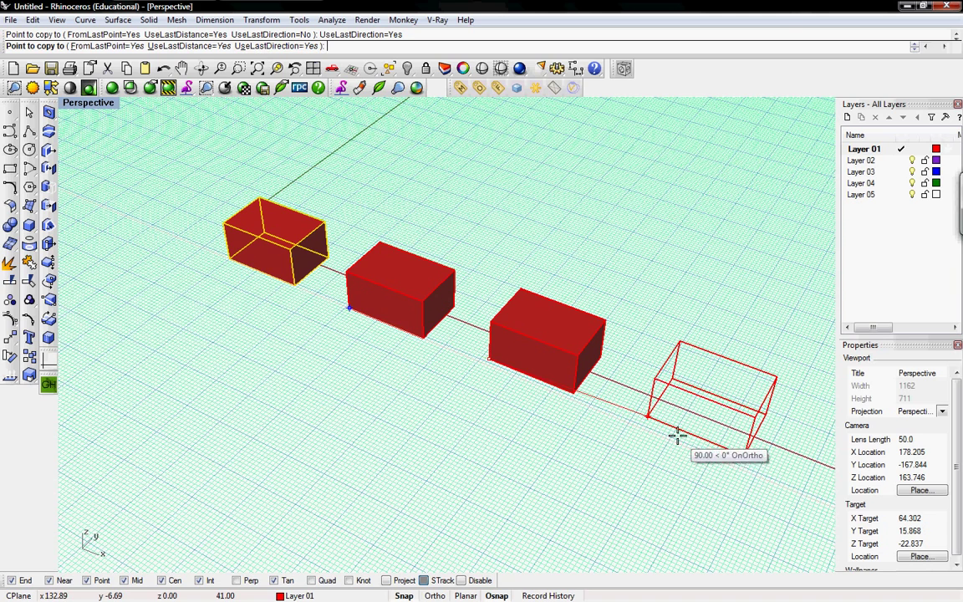
pyautogui.click(652, 440)
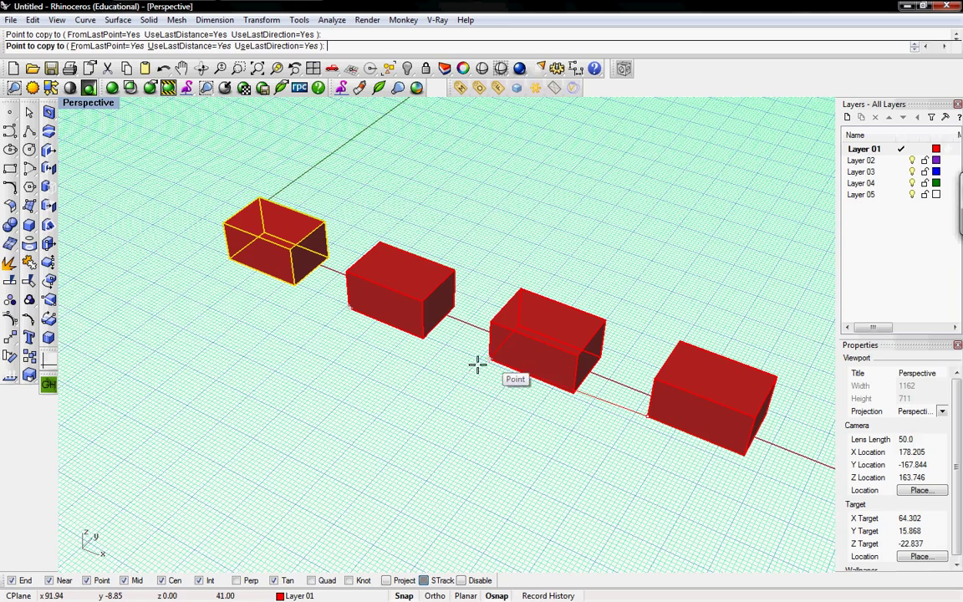
# Step: Add the last copies to make a row of seven boxes, then return to four viewports
pyautogui.scroll(-5, 564, 394)
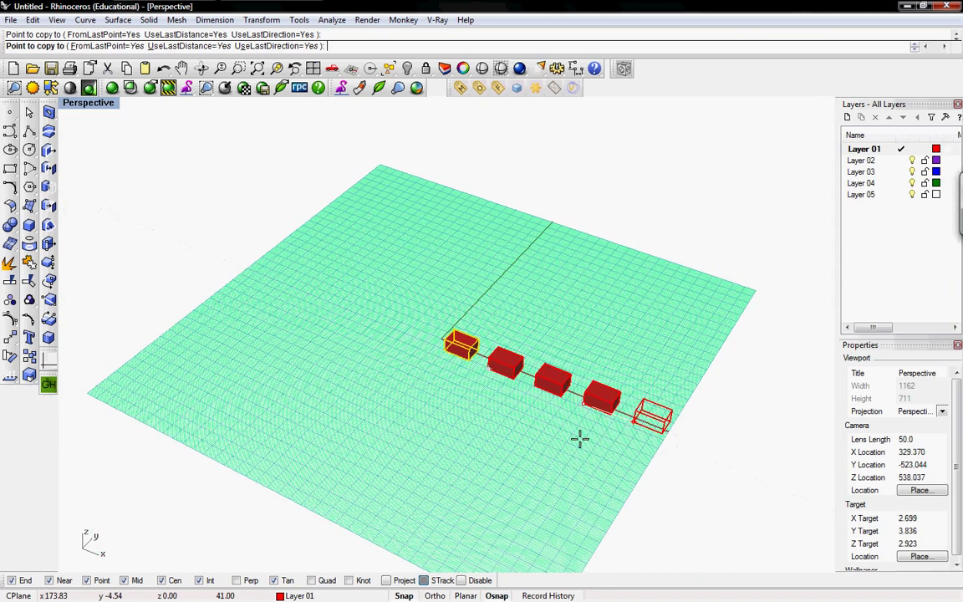
pyautogui.click(652, 456)
pyautogui.click(719, 479)
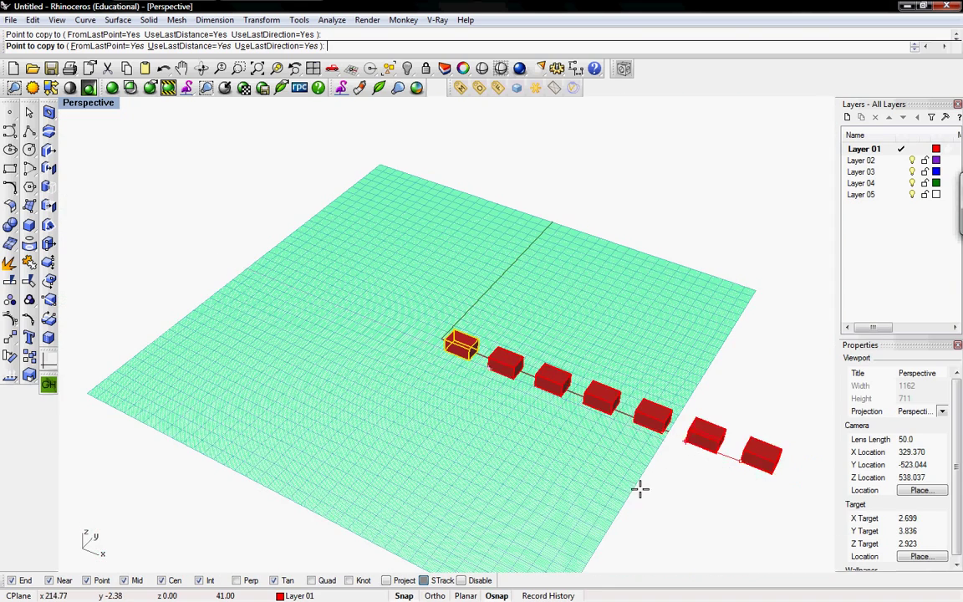
pyautogui.moveTo(640, 490); pyautogui.dragTo(617, 475, button='right')
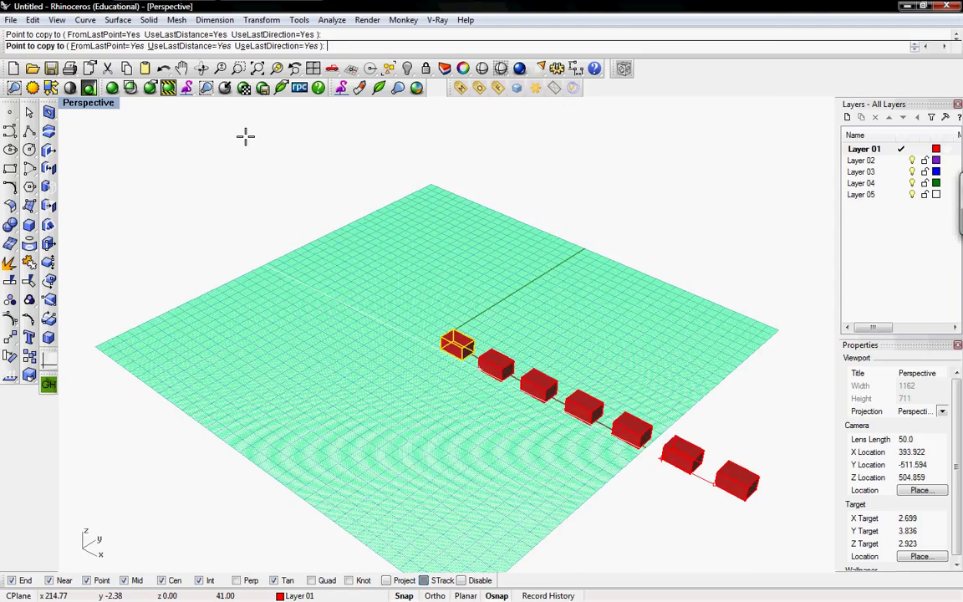
pyautogui.doubleClick(79, 102)
pyautogui.scroll(5, 238, 242)
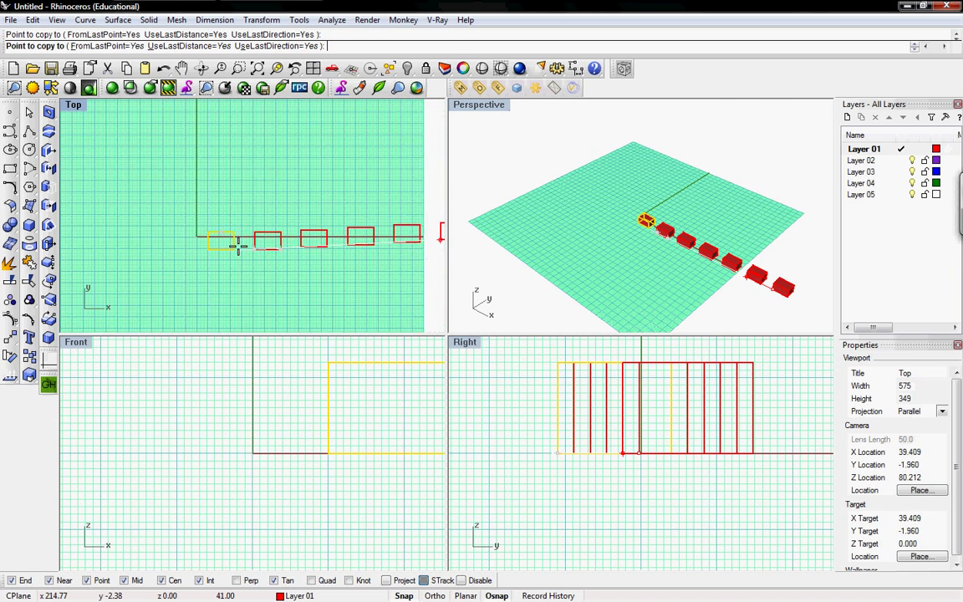
pyautogui.moveTo(275, 264); pyautogui.dragTo(219, 244, button='right')
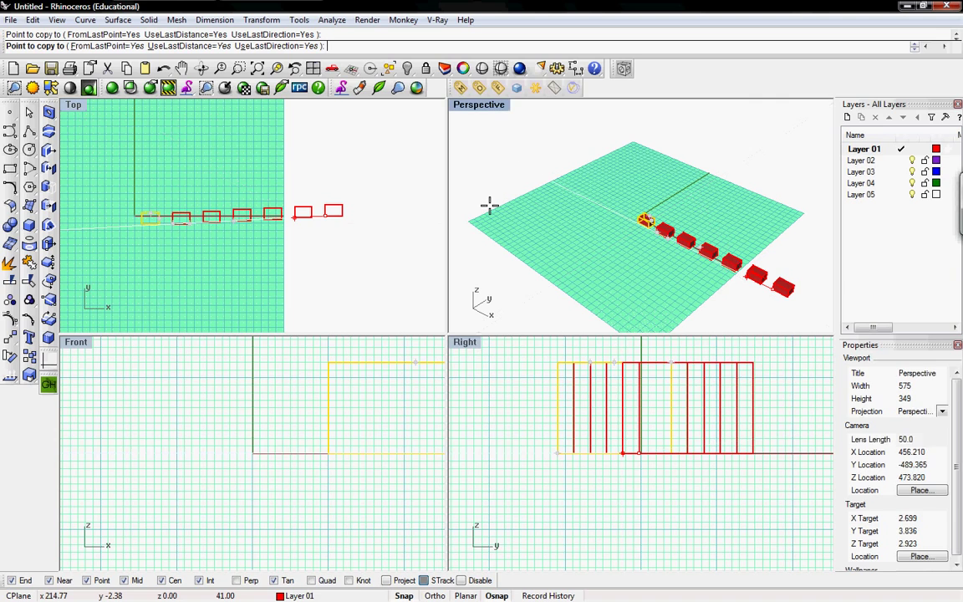
pyautogui.press('Escape')
# Step: Window-select all seven boxes, exclude the original, and delete the six copies
pyautogui.moveTo(602, 198); pyautogui.dragTo(808, 316)
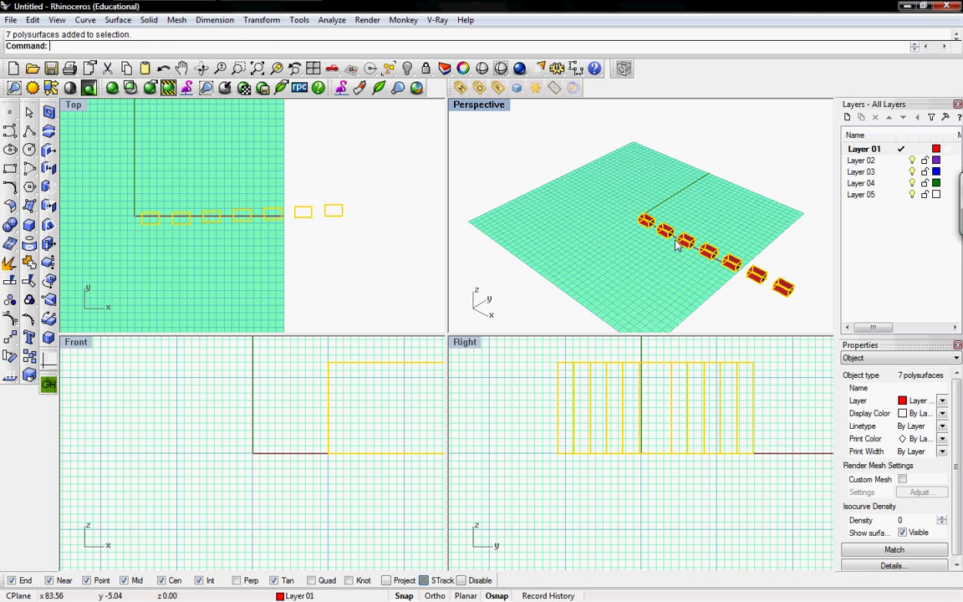
pyautogui.click(632, 232)
pyautogui.moveTo(600, 176); pyautogui.dragTo(817, 333)
pyautogui.keyDown('ctrl'); pyautogui.click(647, 223); pyautogui.keyUp('ctrl')
pyautogui.press('Delete')
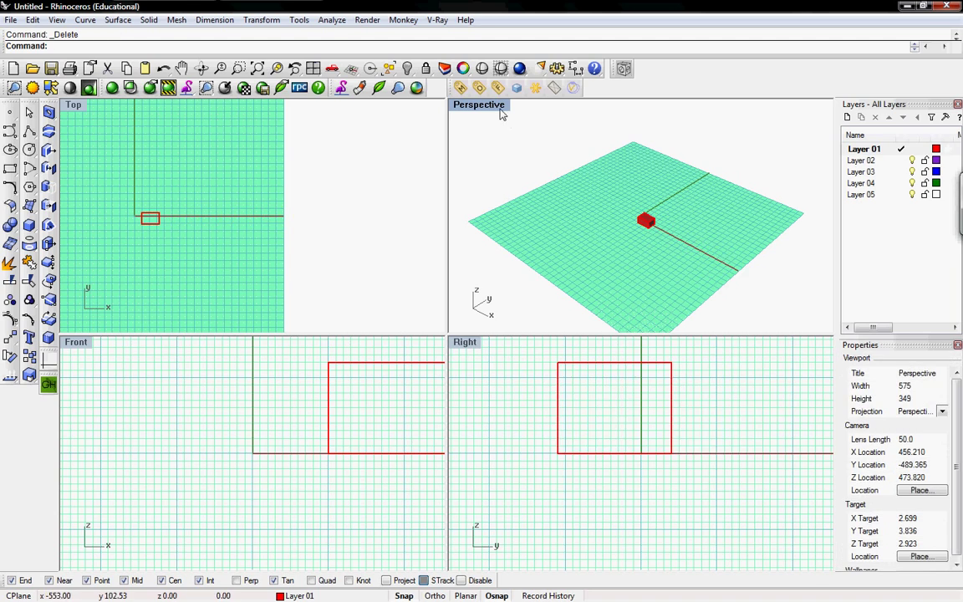
# Step: Maximize the Perspective view and nudge the remaining box up and left
pyautogui.doubleClick(501, 107)
pyautogui.scroll(5, 429, 342)
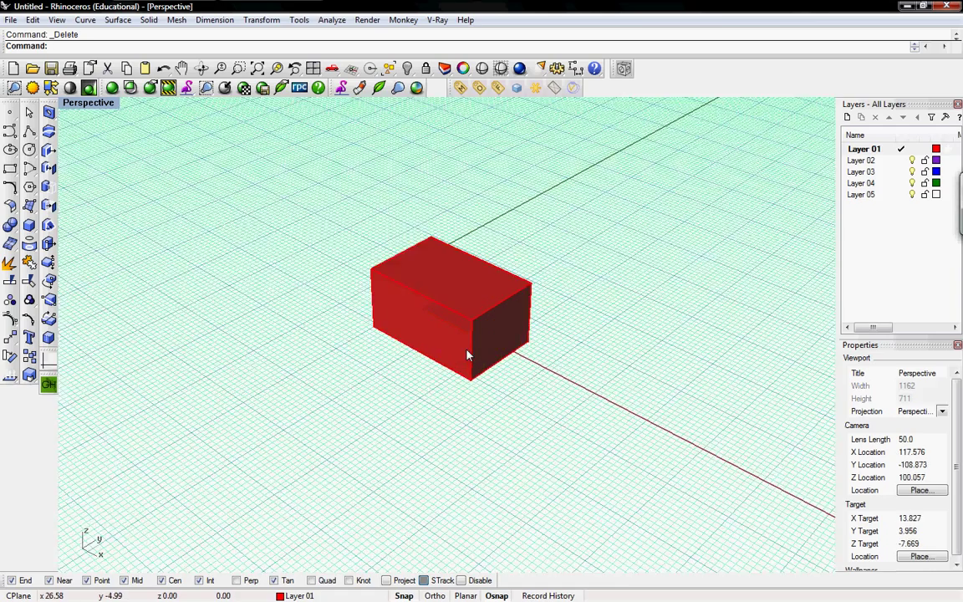
pyautogui.scroll(-2, 457, 343)
pyautogui.scroll(-2, 457, 343)
pyautogui.moveTo(452, 328); pyautogui.dragTo(425, 310)
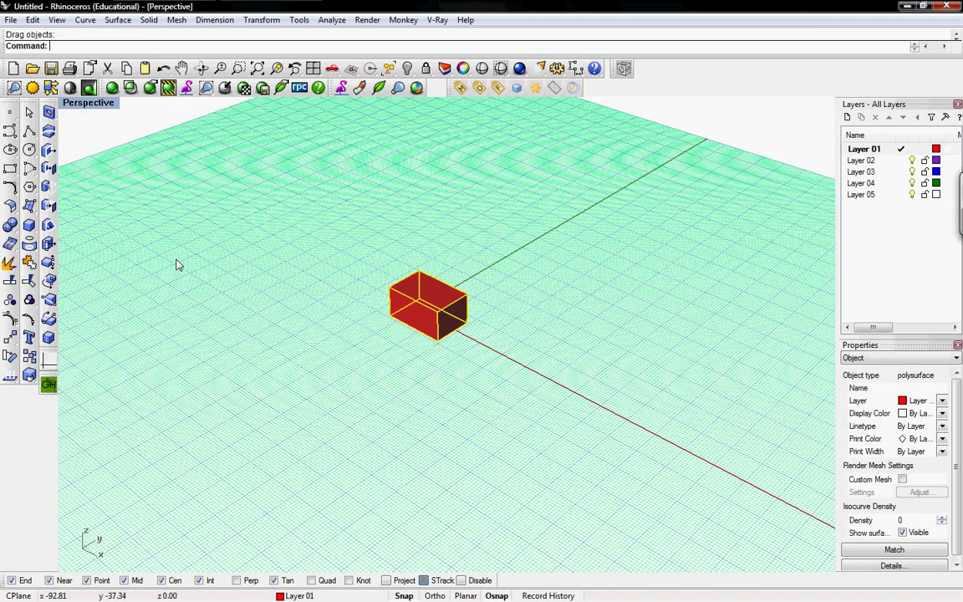
# Step: Scale the red box by a factor of 2 about its corner, after cancelling a first attempt
pyautogui.press('Return')
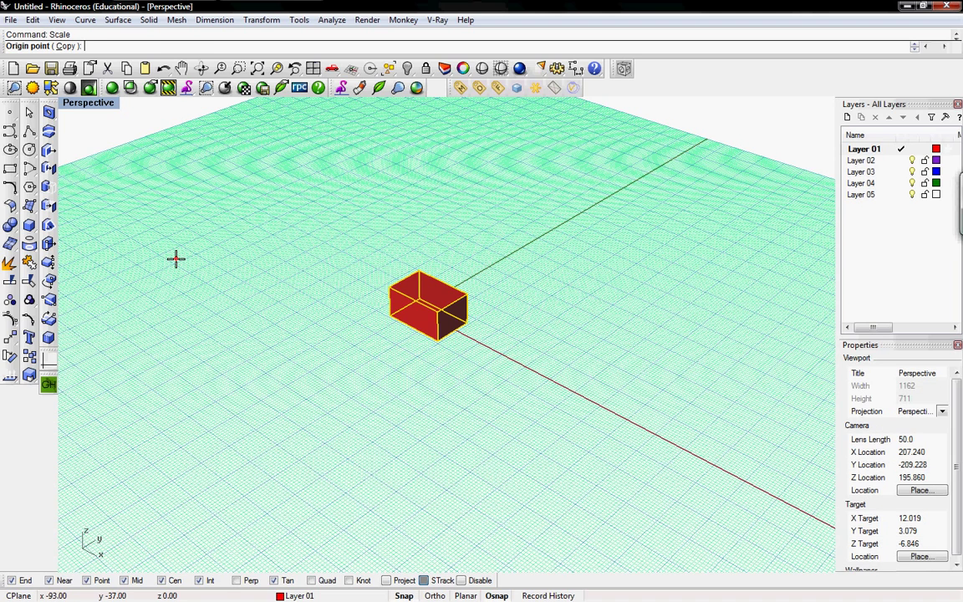
pyautogui.click(437, 326)
pyautogui.click(451, 331)
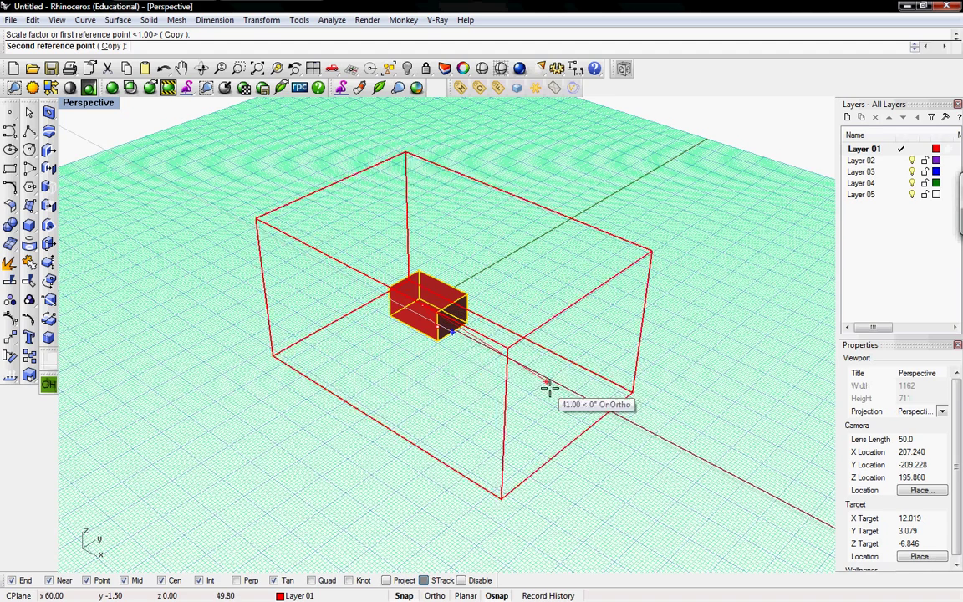
pyautogui.press('Escape')
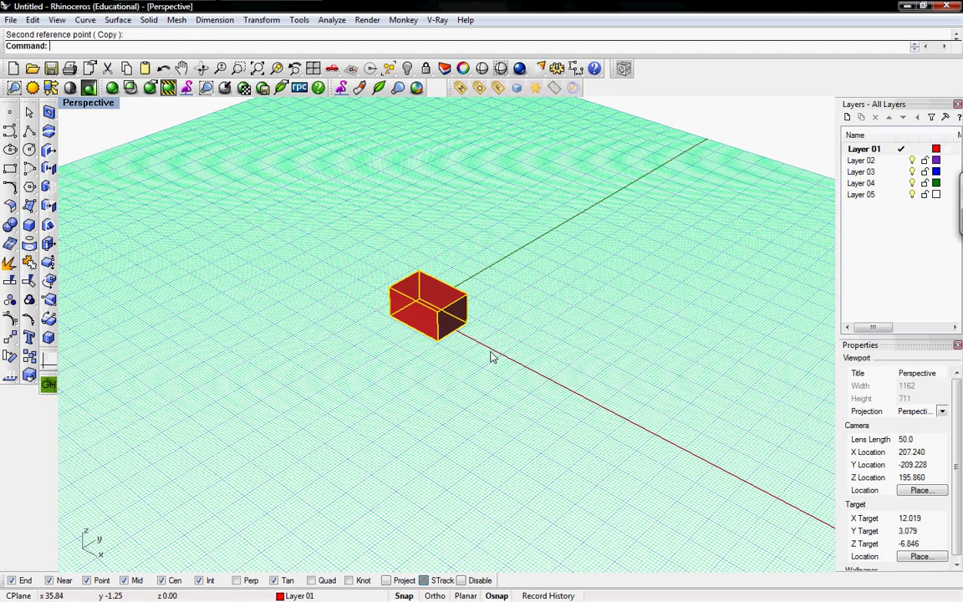
pyautogui.press('Return')
pyautogui.click(422, 308)
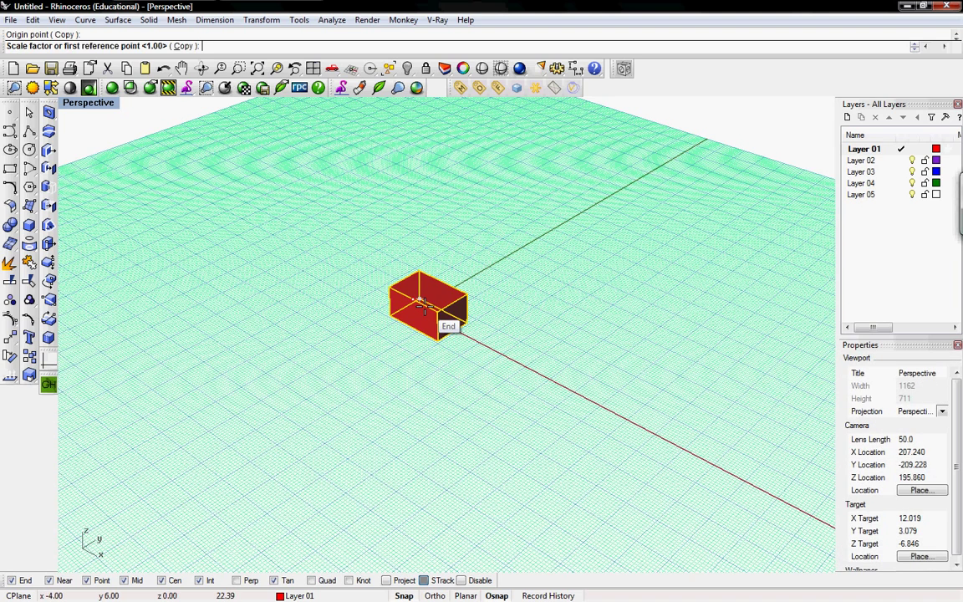
pyautogui.write('2')
pyautogui.press('Return')
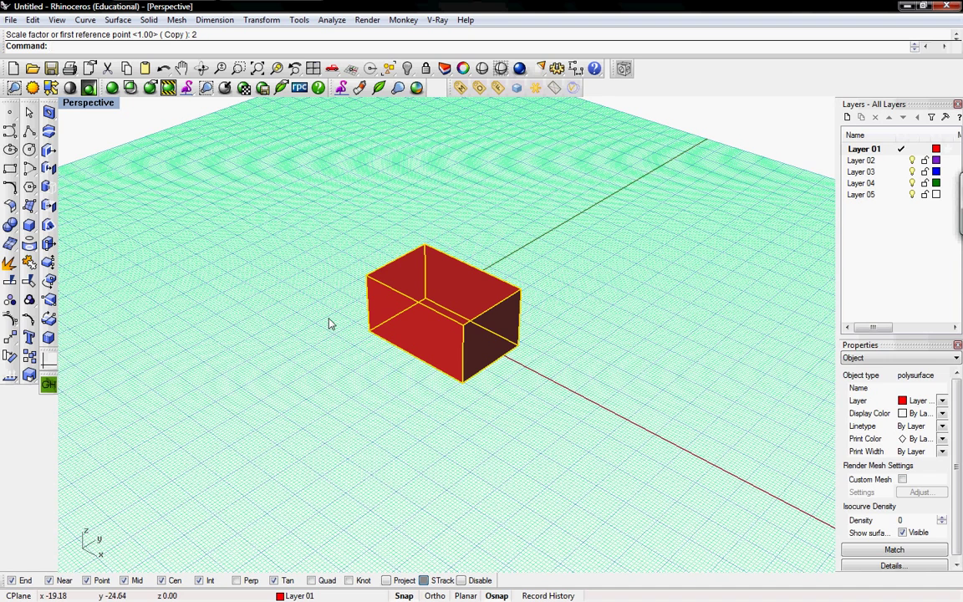
# Step: Stretch the box lengthwise with a one-direction scale from its bottom corner
pyautogui.moveTo(389, 324); pyautogui.dragTo(442, 324, button='right')
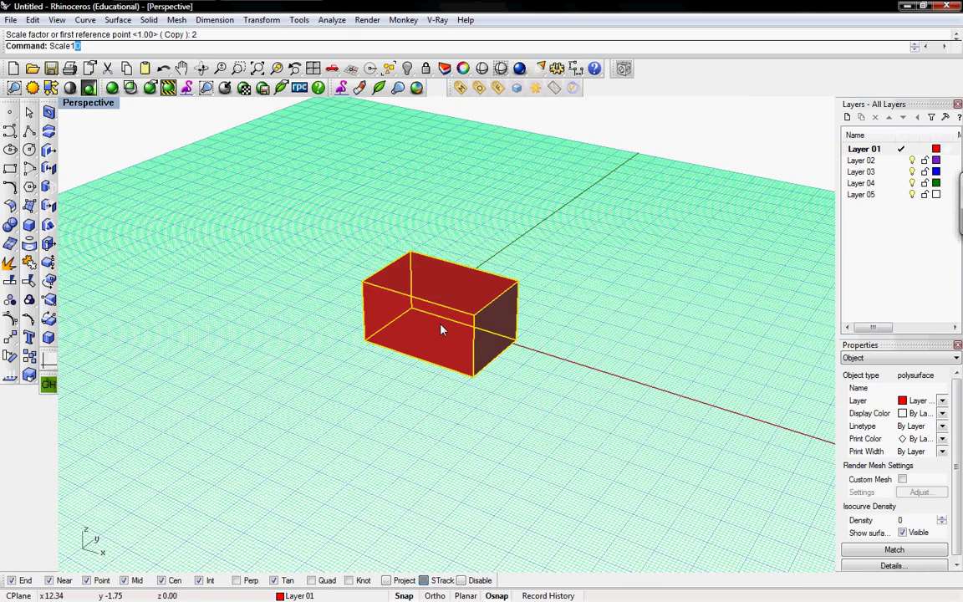
pyautogui.press('Return')
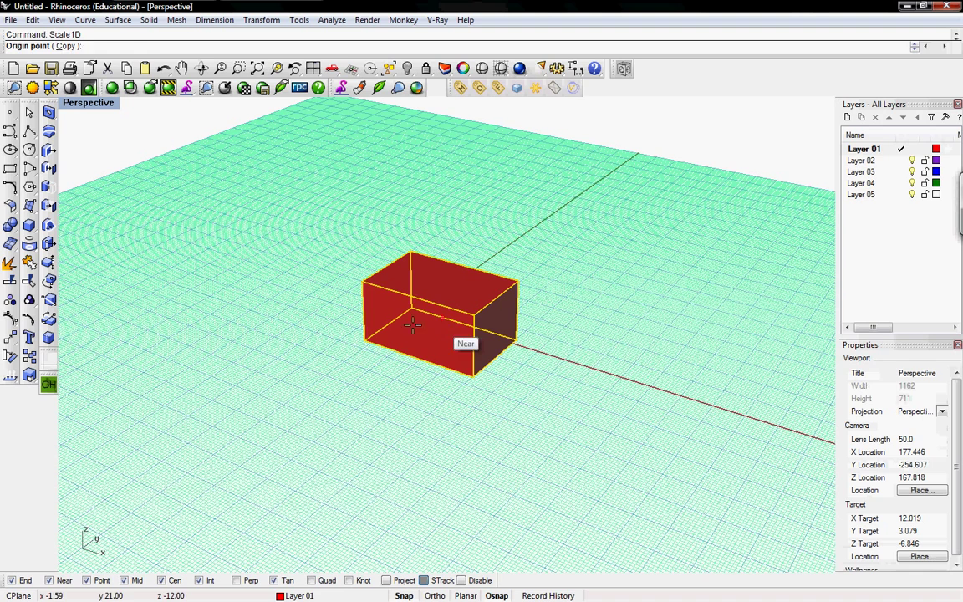
pyautogui.click(363, 340)
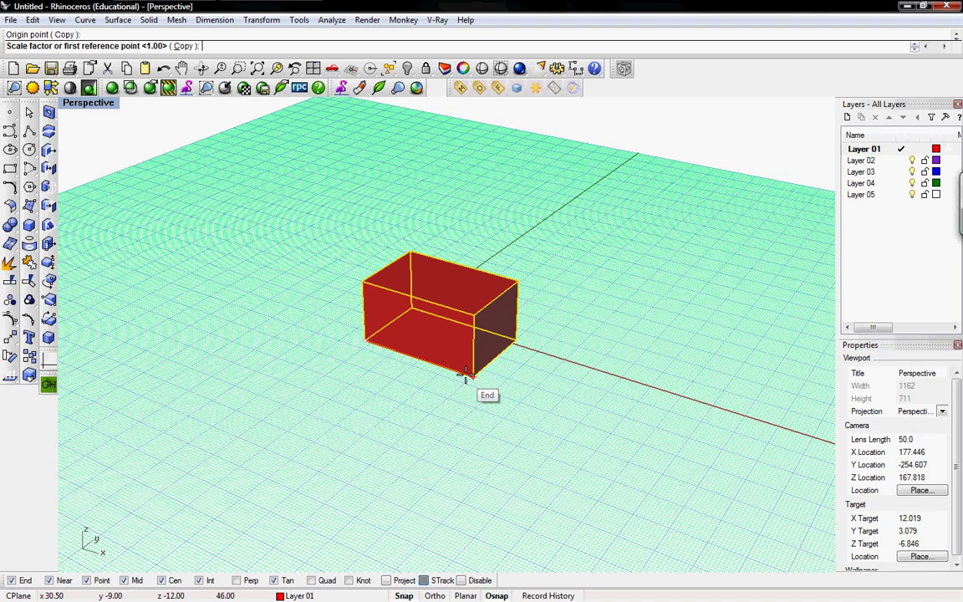
pyautogui.click(467, 376)
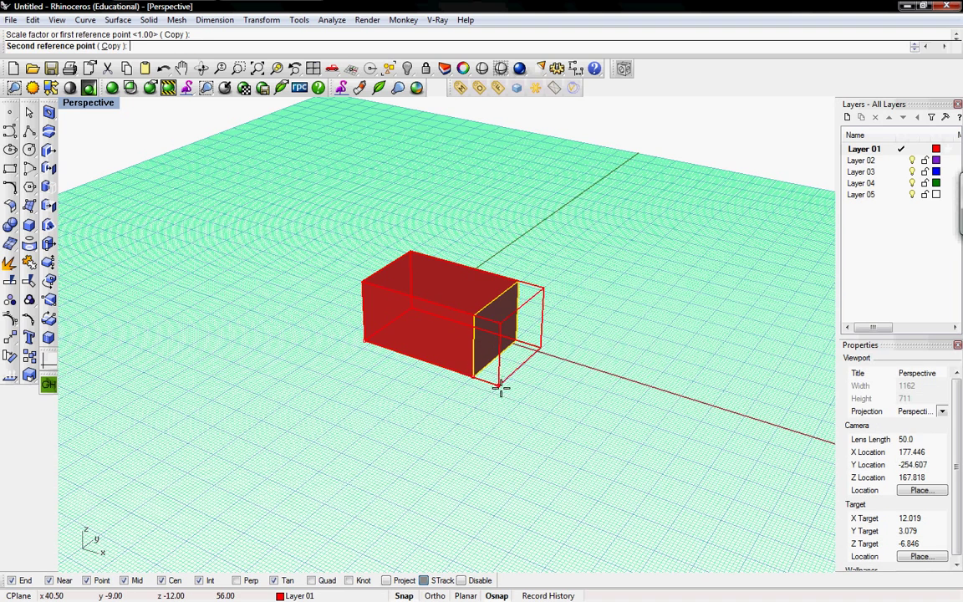
pyautogui.click(569, 410)
# Step: Squash the box to about half its height with a second one-direction scale
pyautogui.press('Return')
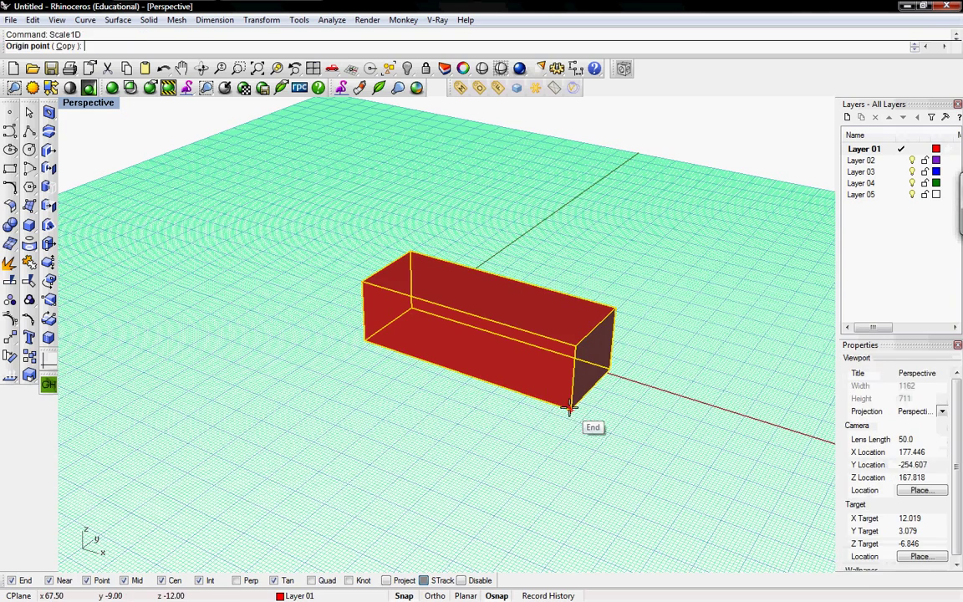
pyautogui.click(569, 410)
pyautogui.click(575, 344)
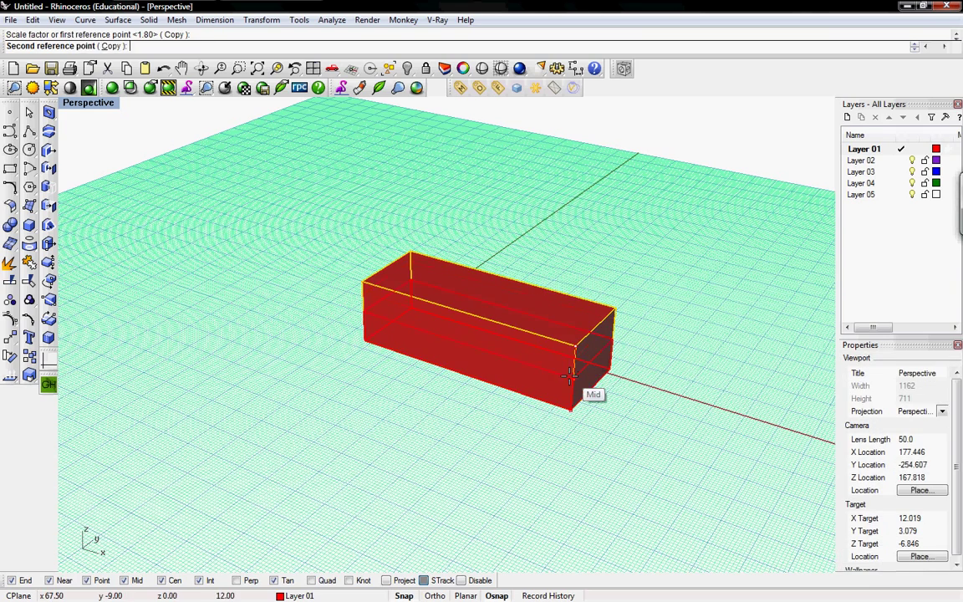
pyautogui.click(569, 377)
pyautogui.moveTo(478, 332); pyautogui.dragTo(366, 378, button='right')
pyautogui.click(360, 380)
pyautogui.click(398, 322)
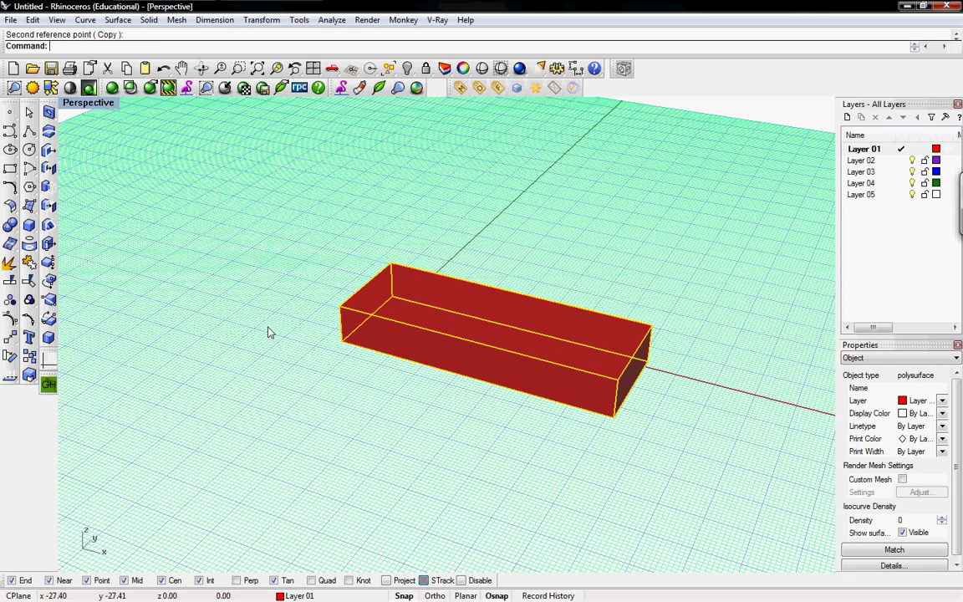
pyautogui.press('Return')
pyautogui.click(340, 339)
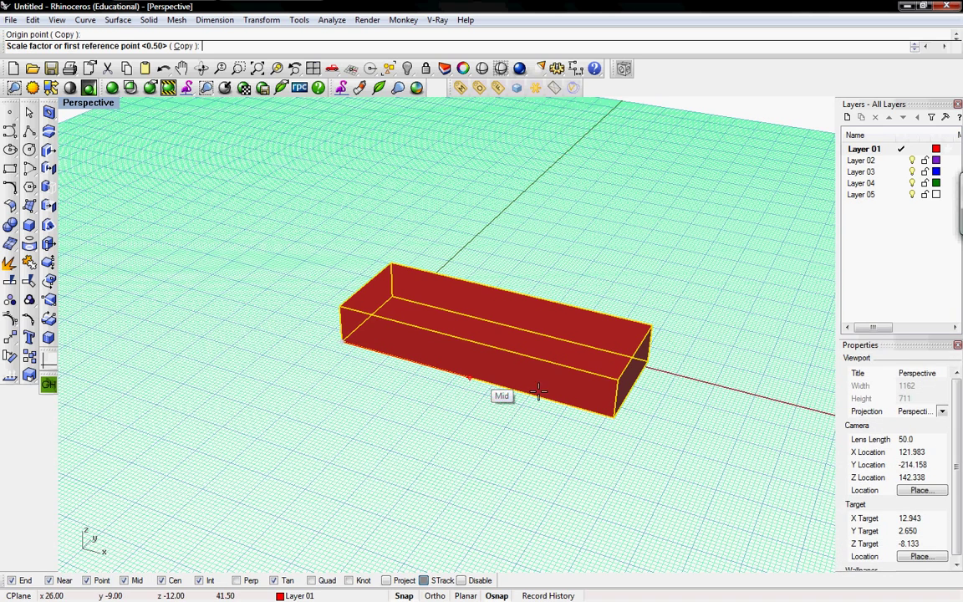
pyautogui.click(613, 400)
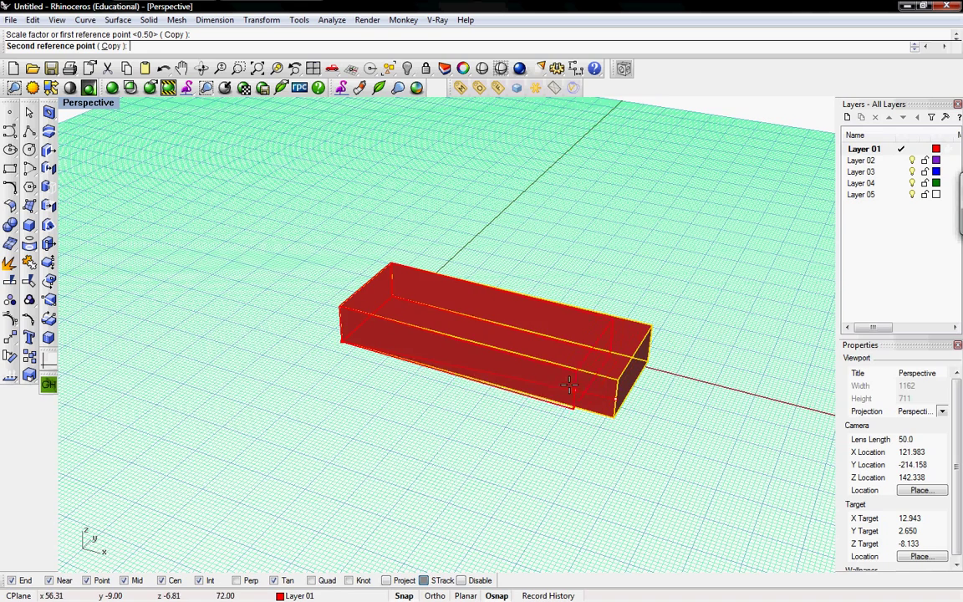
pyautogui.click(462, 358)
pyautogui.moveTo(461, 358); pyautogui.dragTo(414, 369, button='right')
pyautogui.hotkey('ctrl', 'z')
pyautogui.click(425, 382)
pyautogui.click(470, 348)
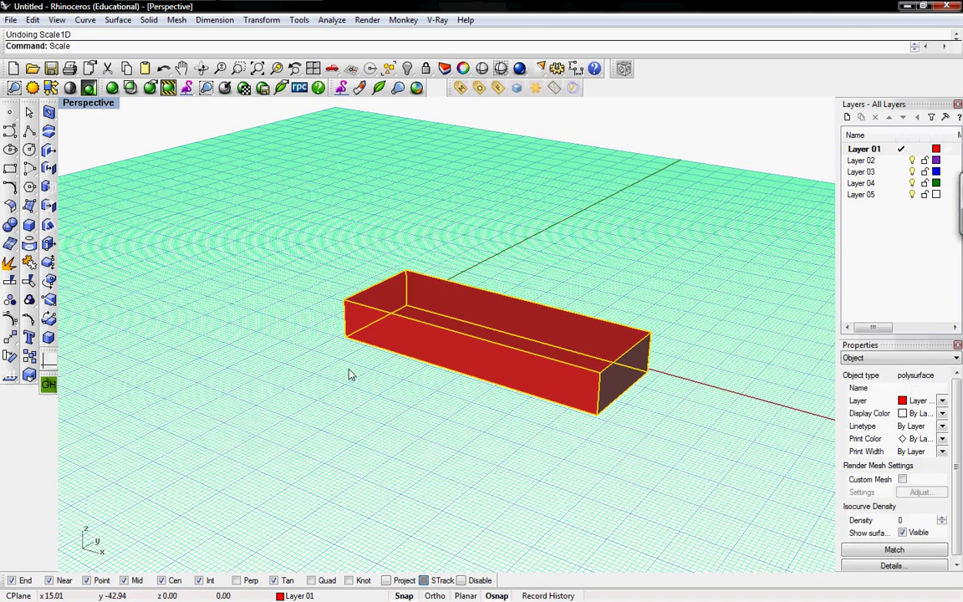
# Step: Halve the red box's length and depth with Scale2D in the Top view, keeping its height
pyautogui.press('Return')
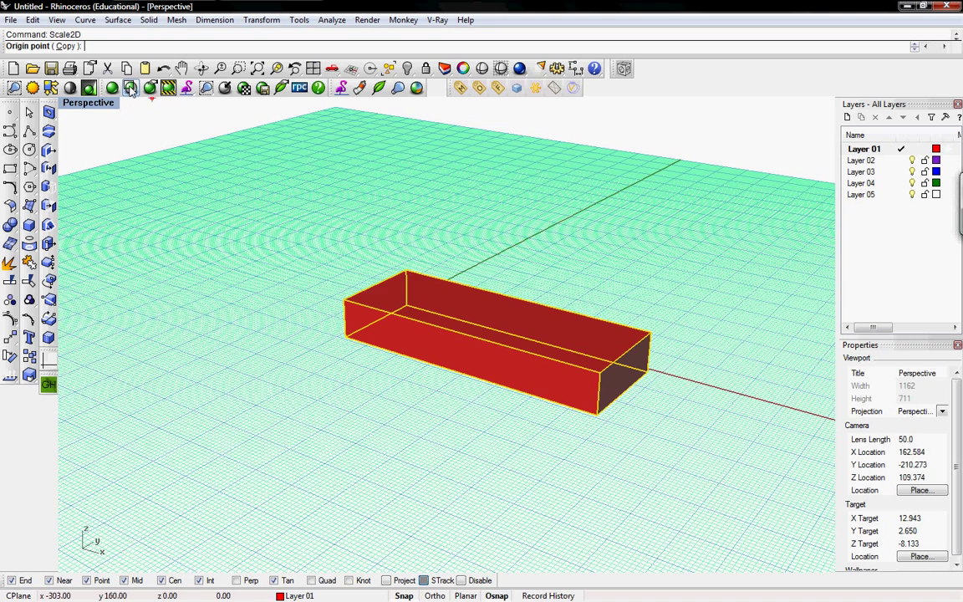
pyautogui.doubleClick(90, 103)
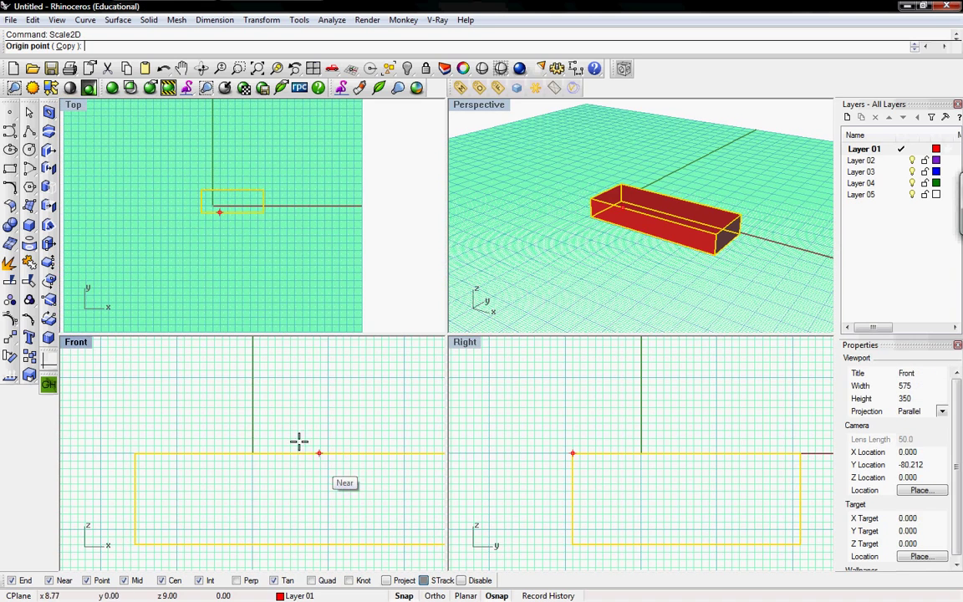
pyautogui.scroll(4, 215, 216)
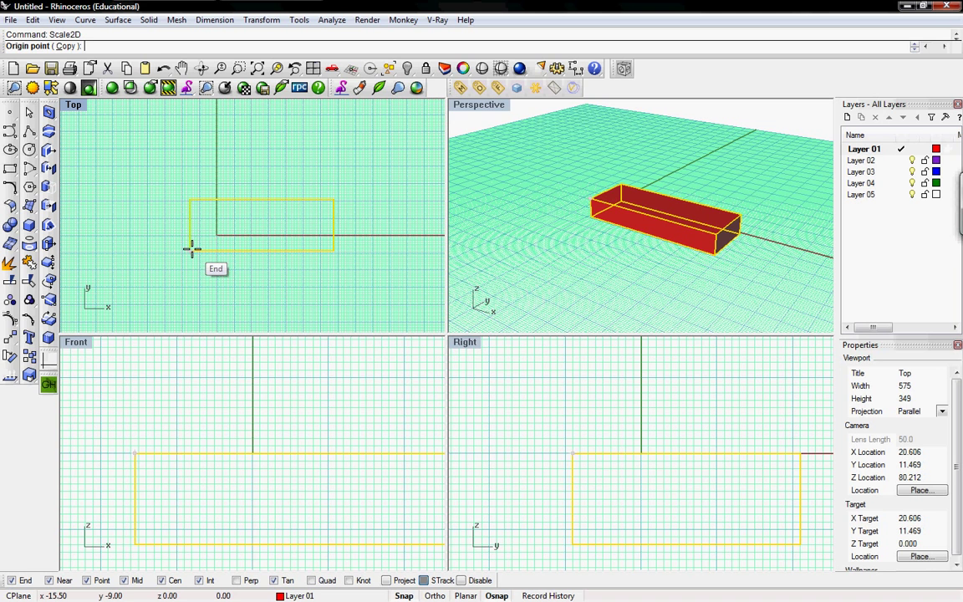
pyautogui.click(191, 248)
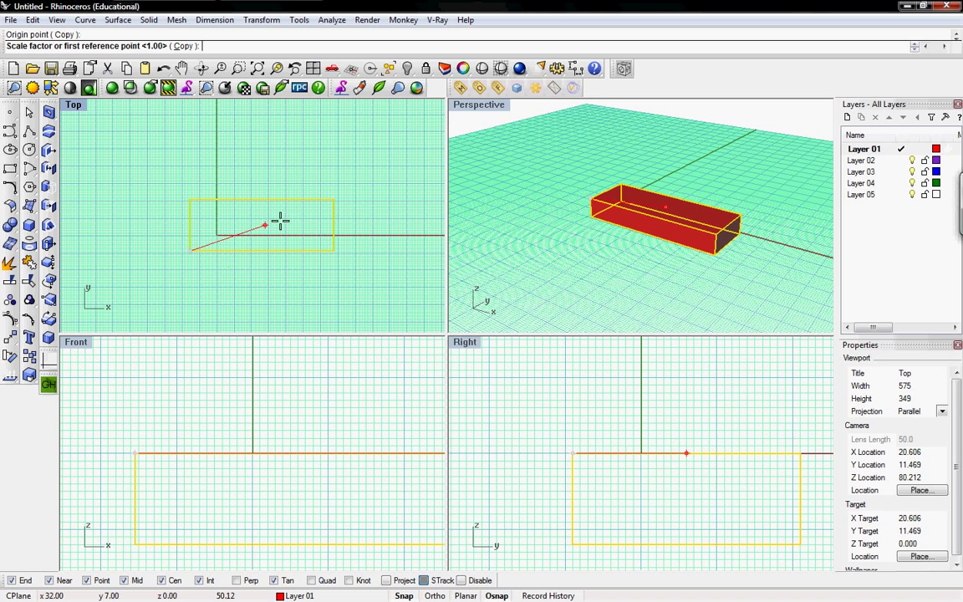
pyautogui.click(334, 250)
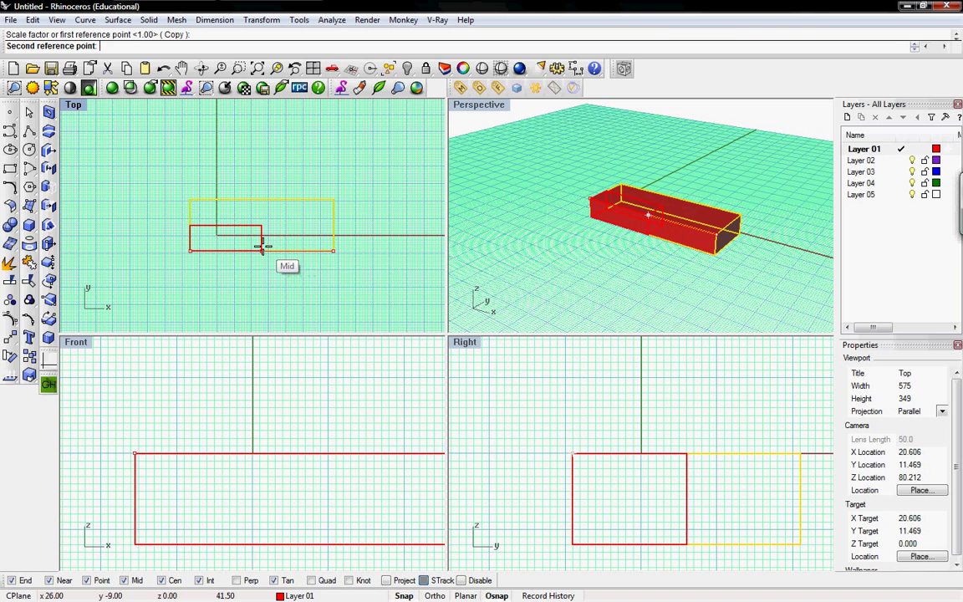
pyautogui.click(262, 245)
pyautogui.moveTo(562, 217); pyautogui.dragTo(467, 216, button='right')
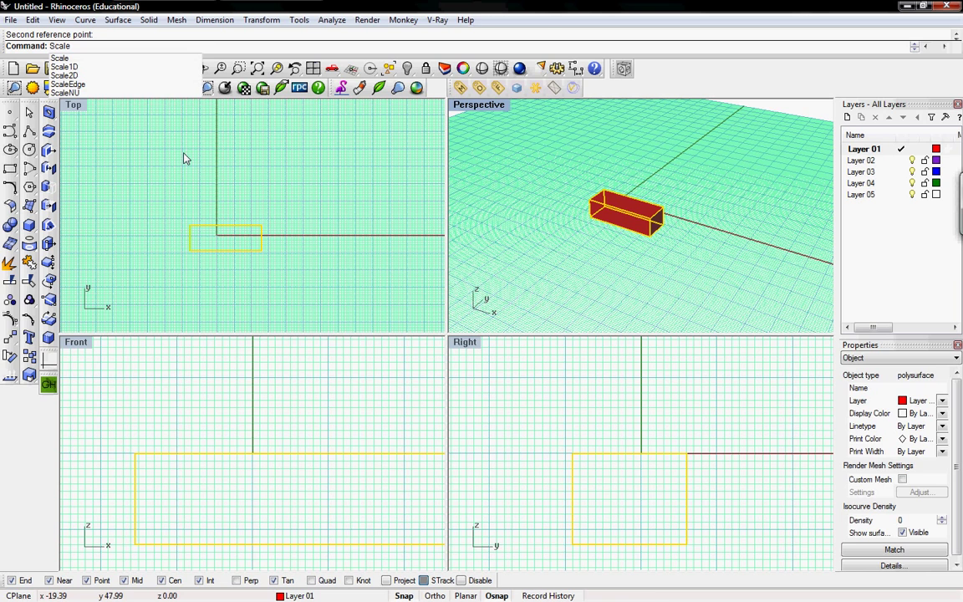
pyautogui.click(67, 85)
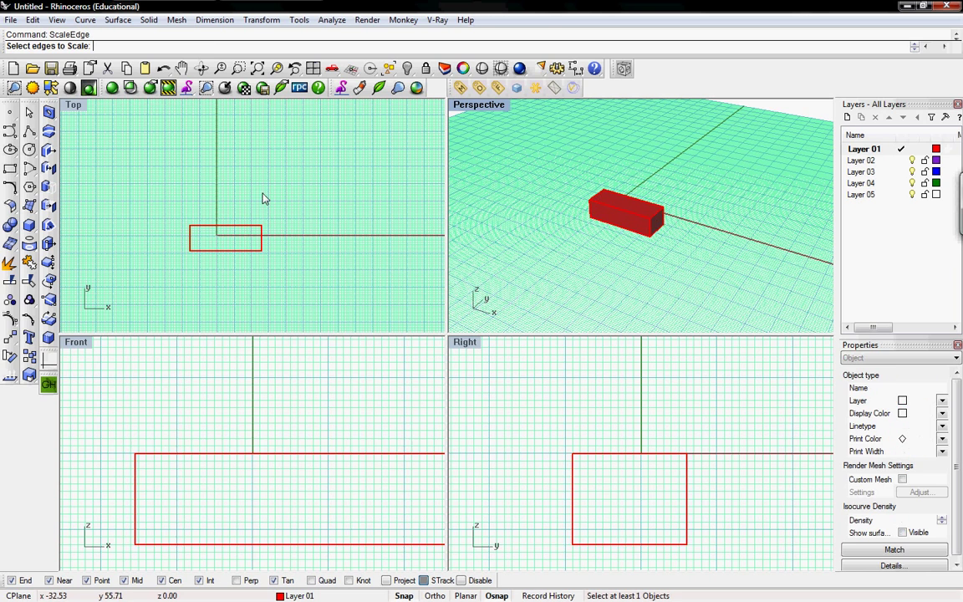
pyautogui.scroll(5, 590, 184)
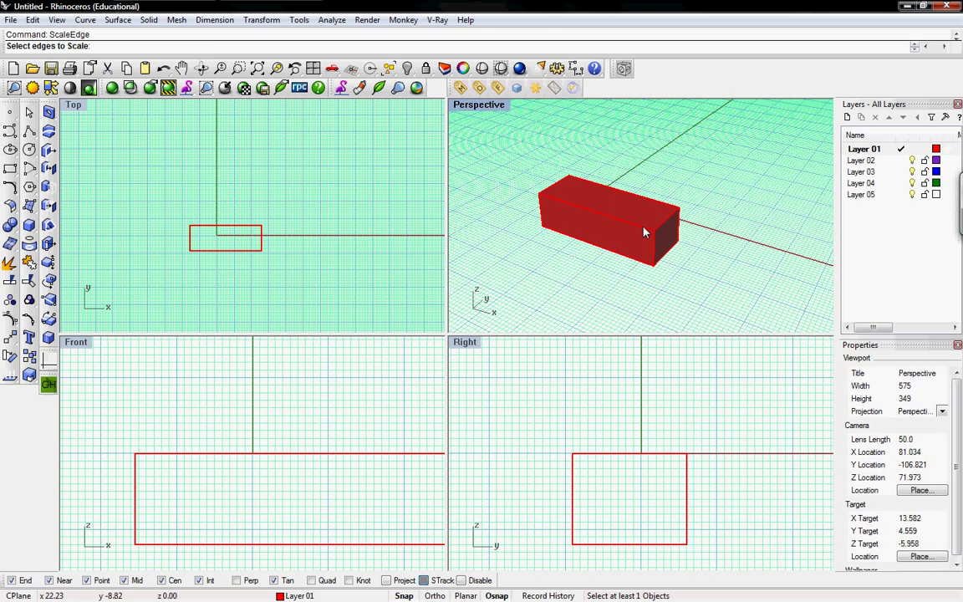
pyautogui.click(644, 231)
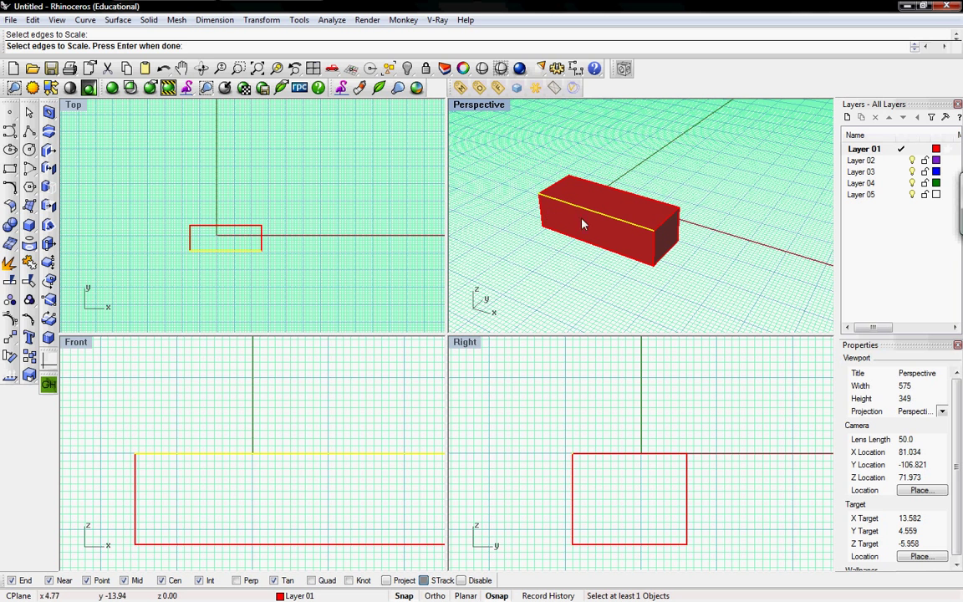
pyautogui.press('Return')
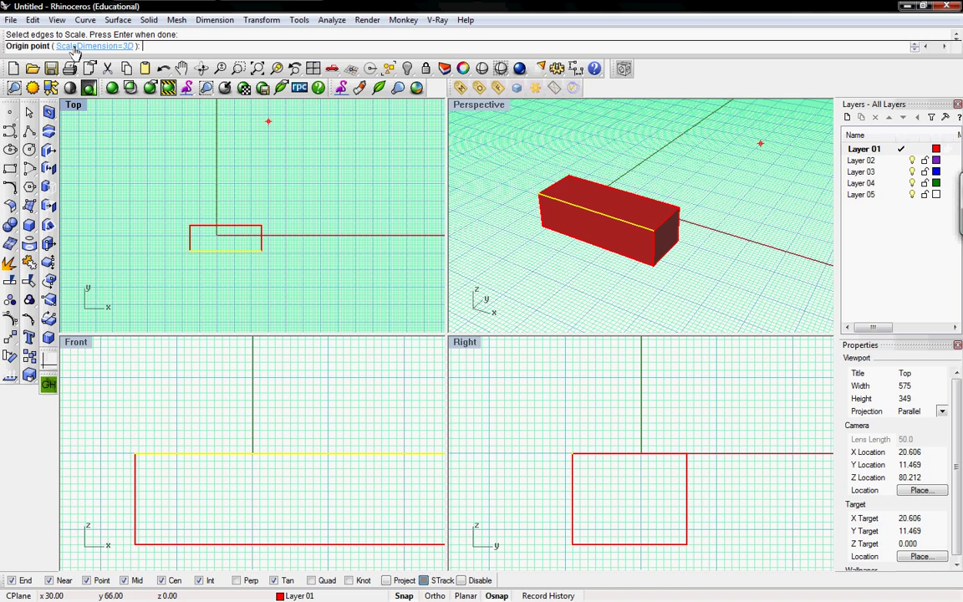
pyautogui.click(75, 46)
pyautogui.click(130, 47)
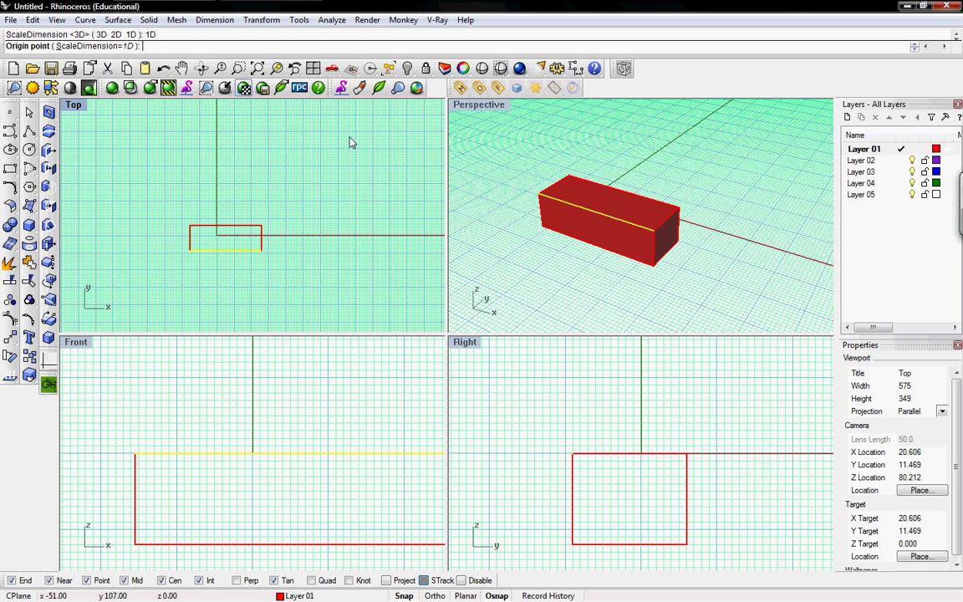
pyautogui.click(540, 194)
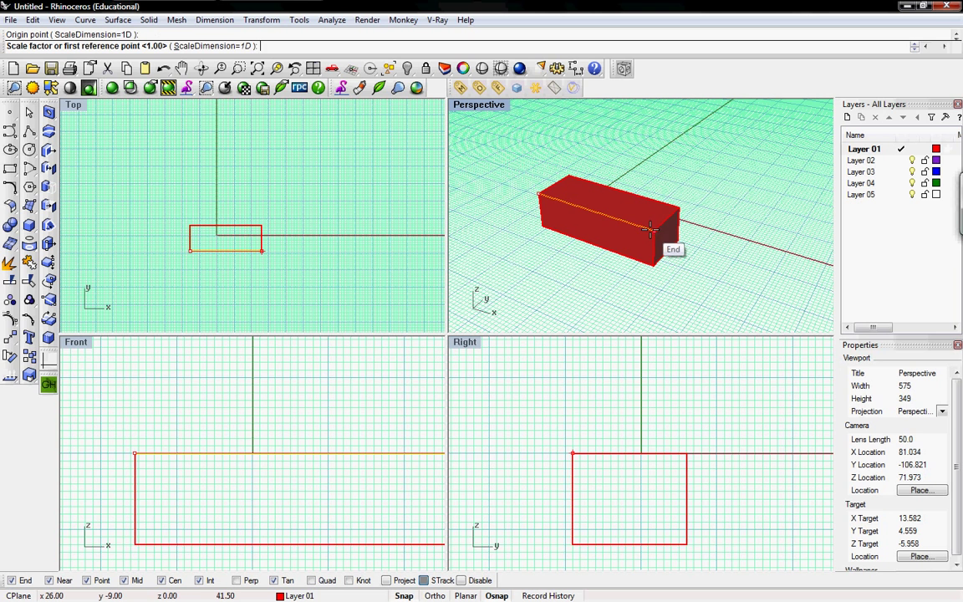
pyautogui.click(637, 226)
pyautogui.click(613, 216)
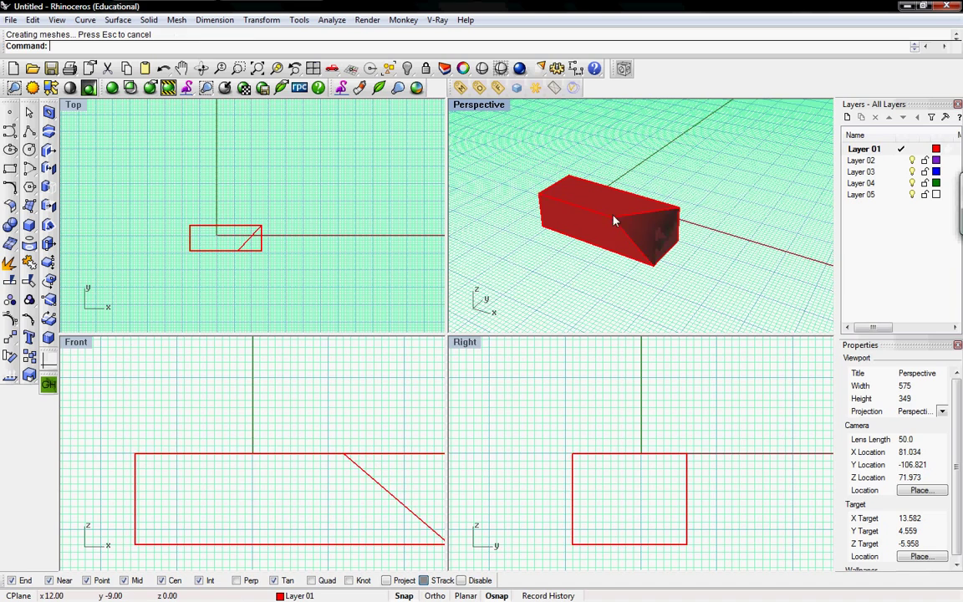
pyautogui.moveTo(597, 220)
pyautogui.mouseDown(button='right')
pyautogui.moveTo(699, 208)
pyautogui.moveTo(613, 208)
pyautogui.moveTo(592, 222)
pyautogui.moveTo(609, 224)
pyautogui.mouseUp(button='right')
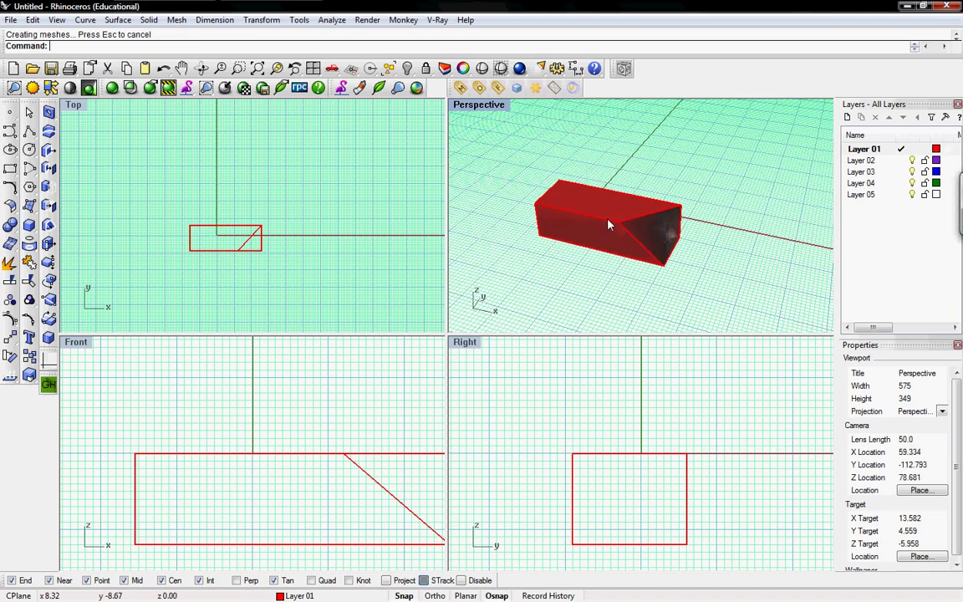
pyautogui.hotkey('ctrl', 'z')
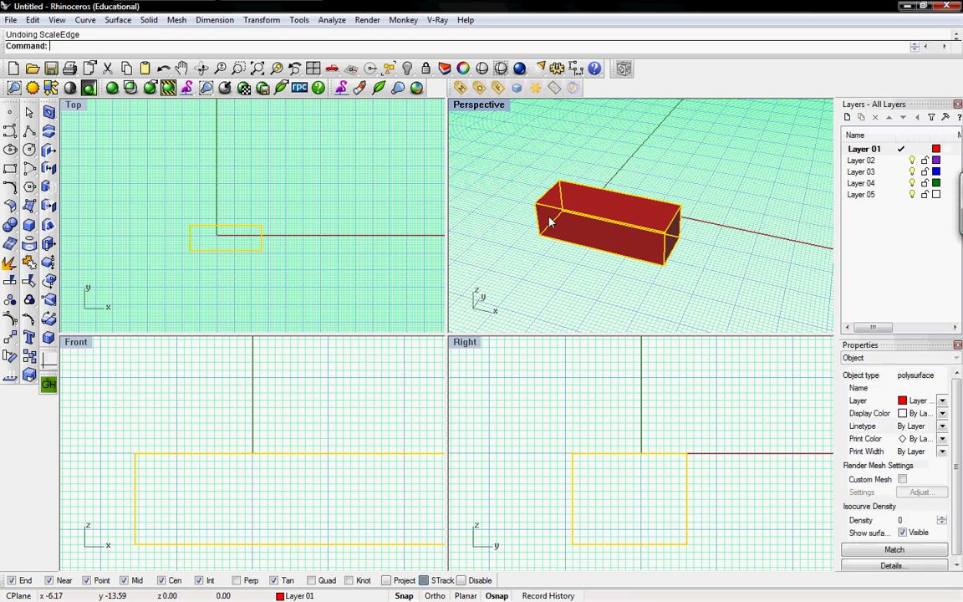
# Step: Scale the box's top front edge with ScaleEdge from its corner, sloping the box
pyautogui.click(525, 220)
pyautogui.rightClick(526, 219)
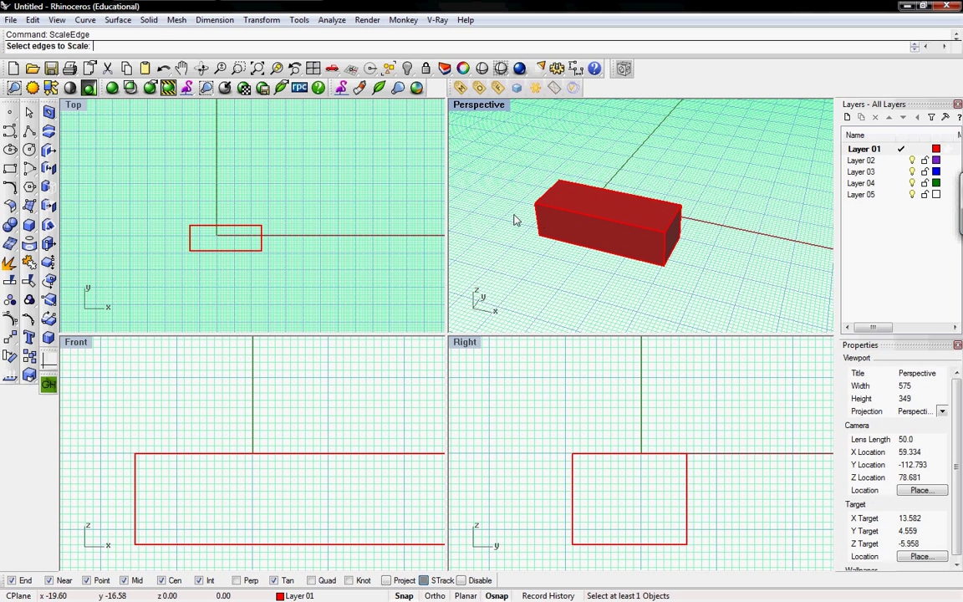
pyautogui.click(587, 219)
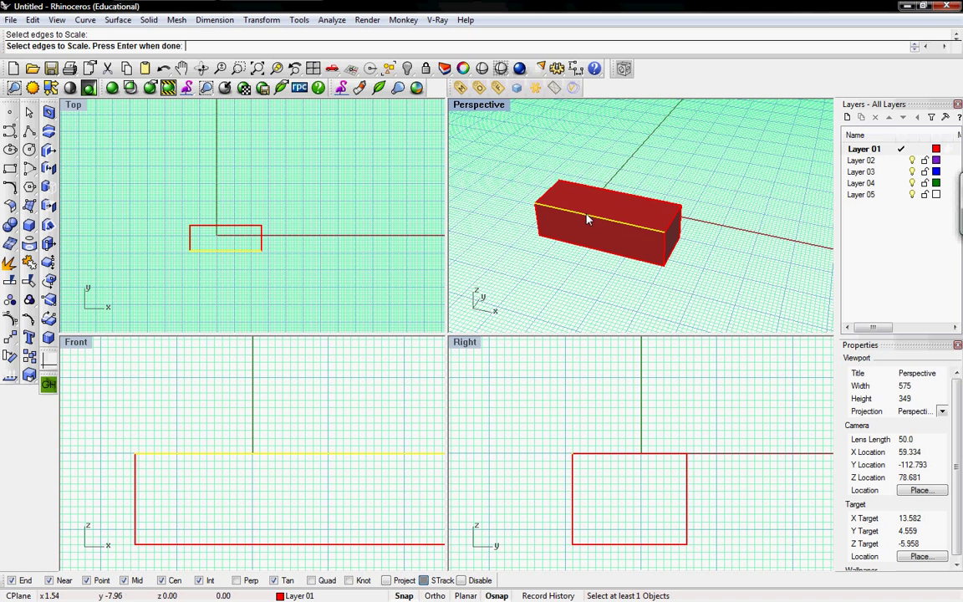
pyautogui.press('Return')
pyautogui.click(106, 47)
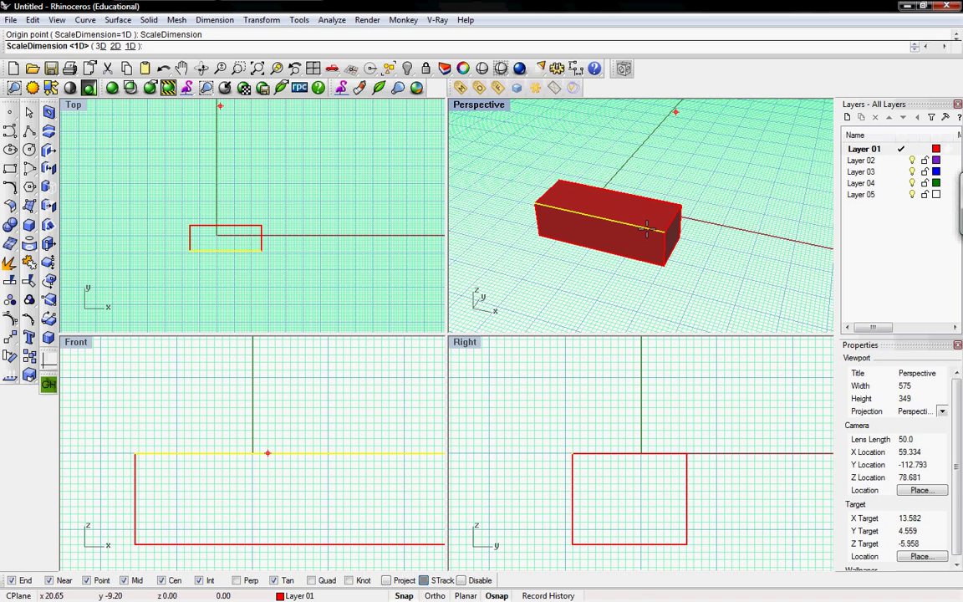
pyautogui.moveTo(625, 232); pyautogui.dragTo(552, 228, button='right')
pyautogui.press('Return')
pyautogui.click(545, 194)
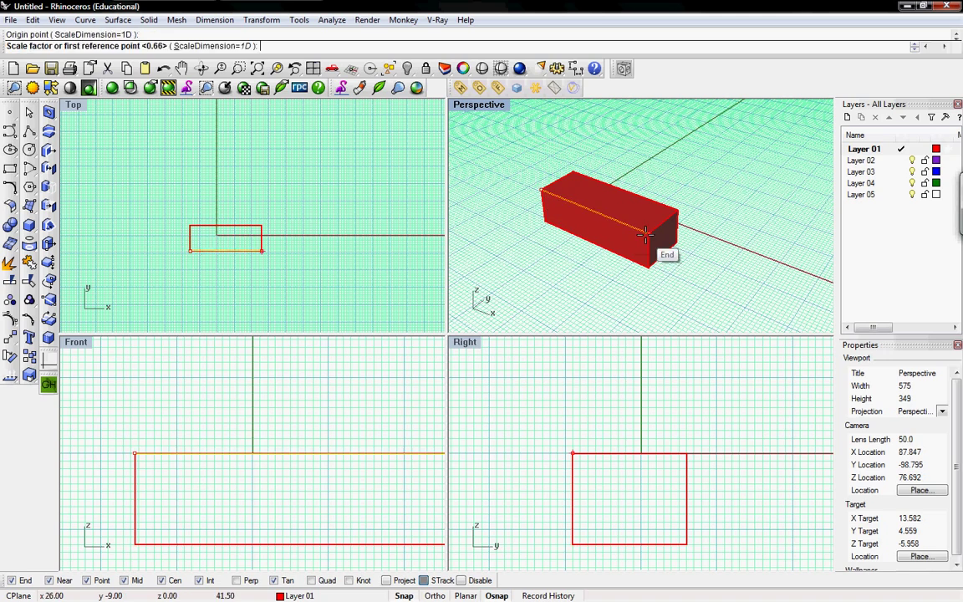
pyautogui.click(646, 232)
pyautogui.click(613, 220)
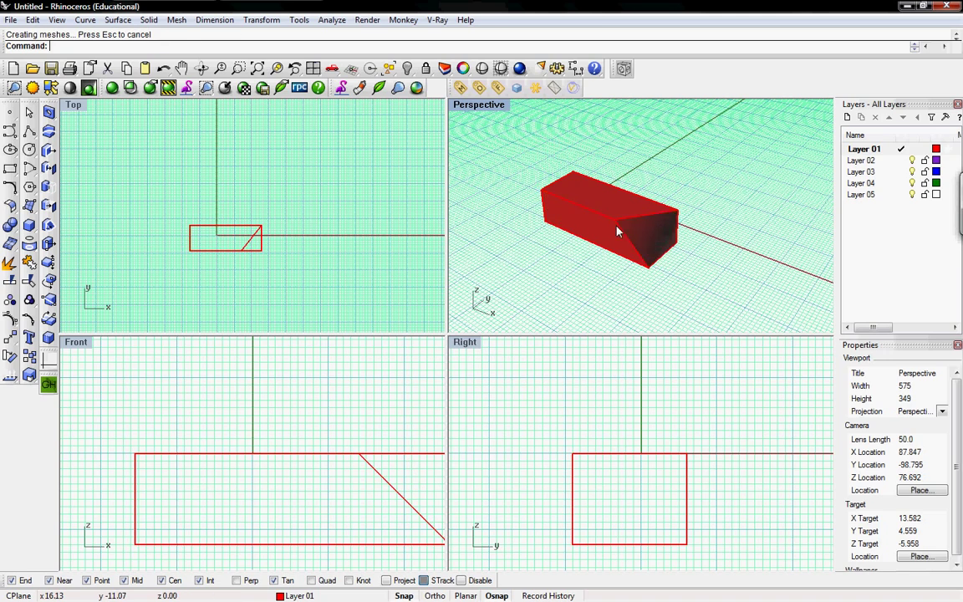
pyautogui.moveTo(555, 204); pyautogui.dragTo(632, 233, button='right')
# Step: Undo the edge scaling so the box is rectangular again, and reselect it
pyautogui.hotkey('ctrl', 'z')
pyautogui.click(585, 227)
pyautogui.press('Escape')
pyautogui.click(602, 230)
# Step: ScaleEdge the short front and long top edges, snapping origin and references to box corners
pyautogui.rightClick(564, 238)
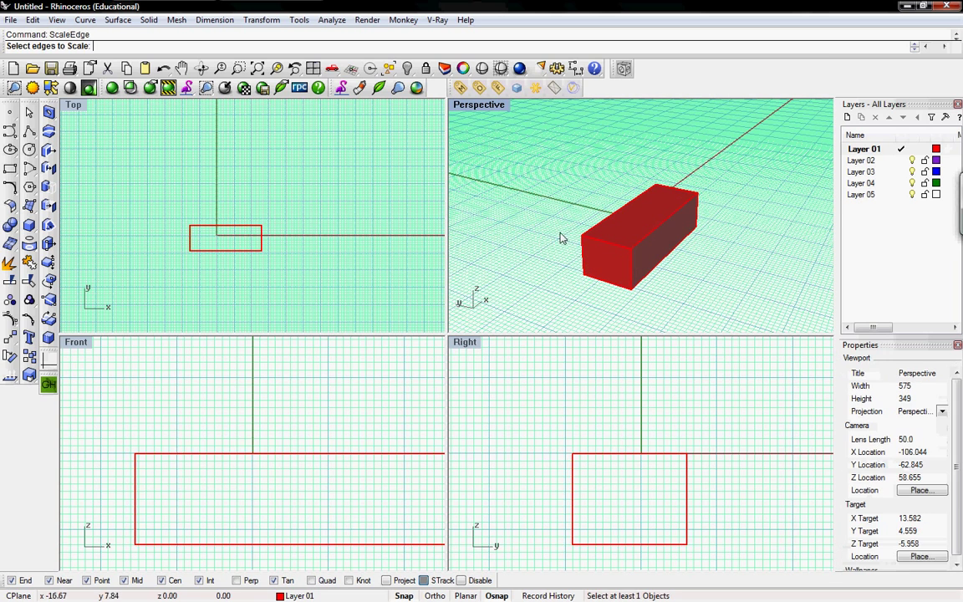
pyautogui.click(598, 243)
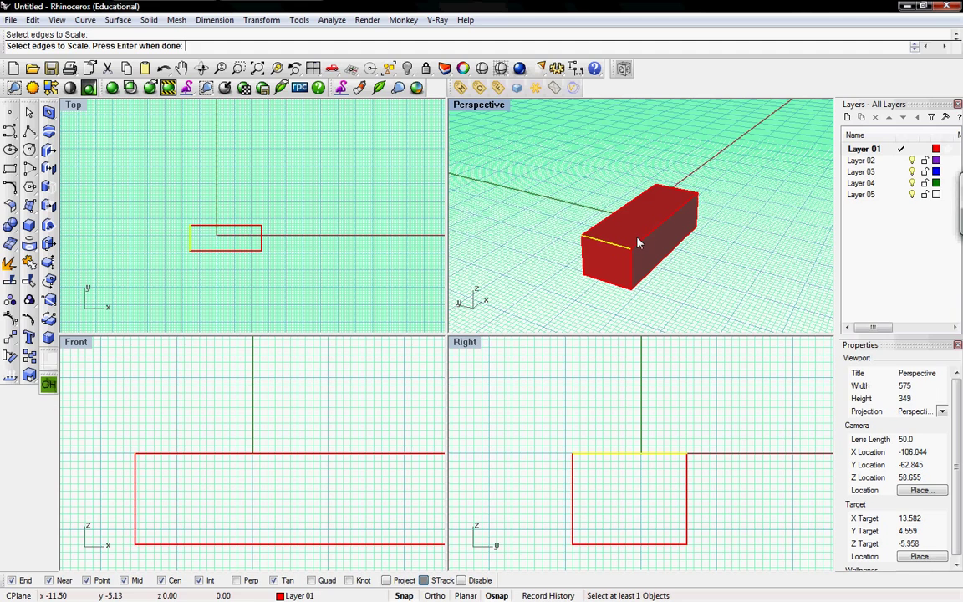
pyautogui.click(646, 238)
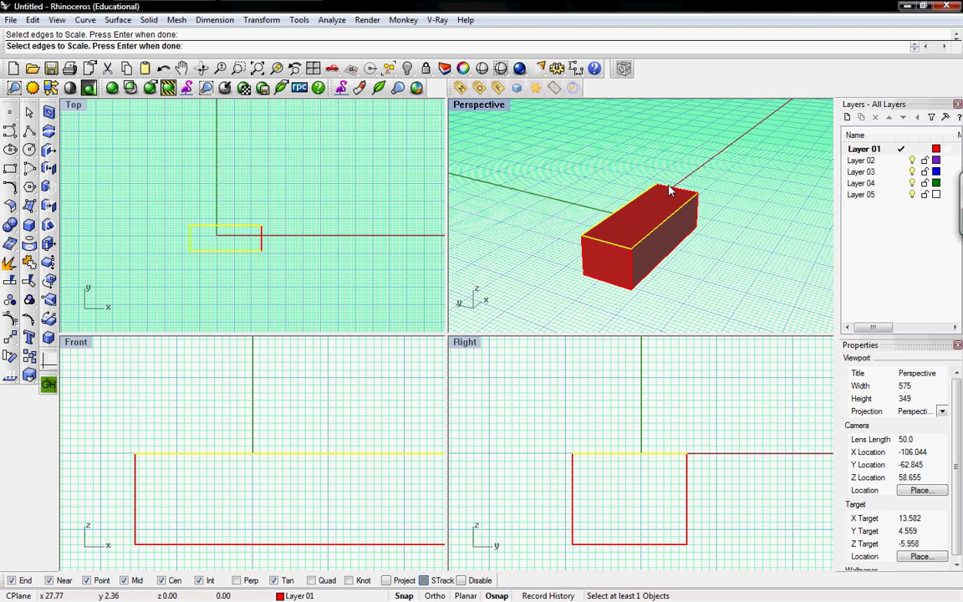
pyautogui.moveTo(667, 216); pyautogui.dragTo(611, 244, button='right')
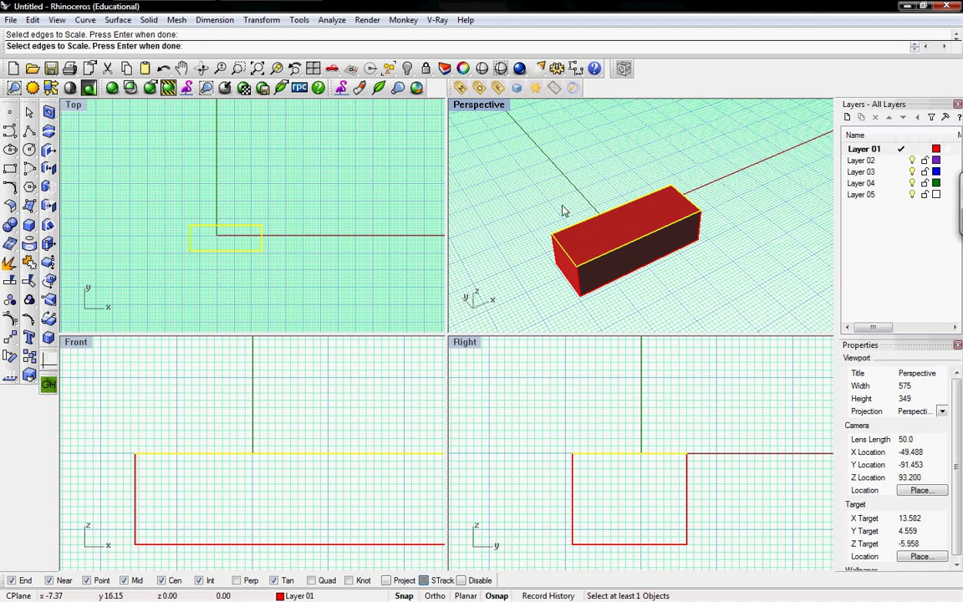
pyautogui.press('Return')
pyautogui.click(551, 234)
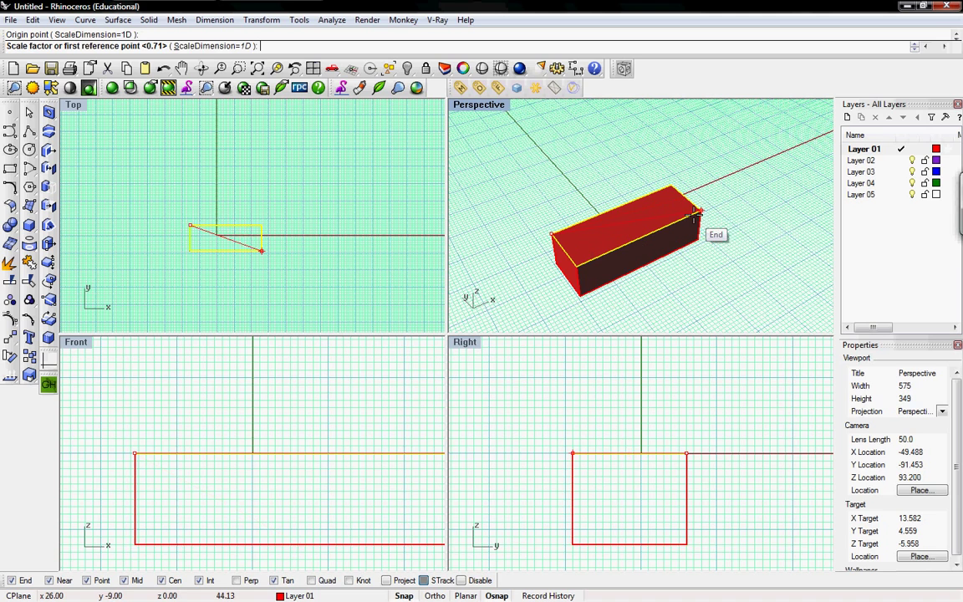
pyautogui.click(614, 188)
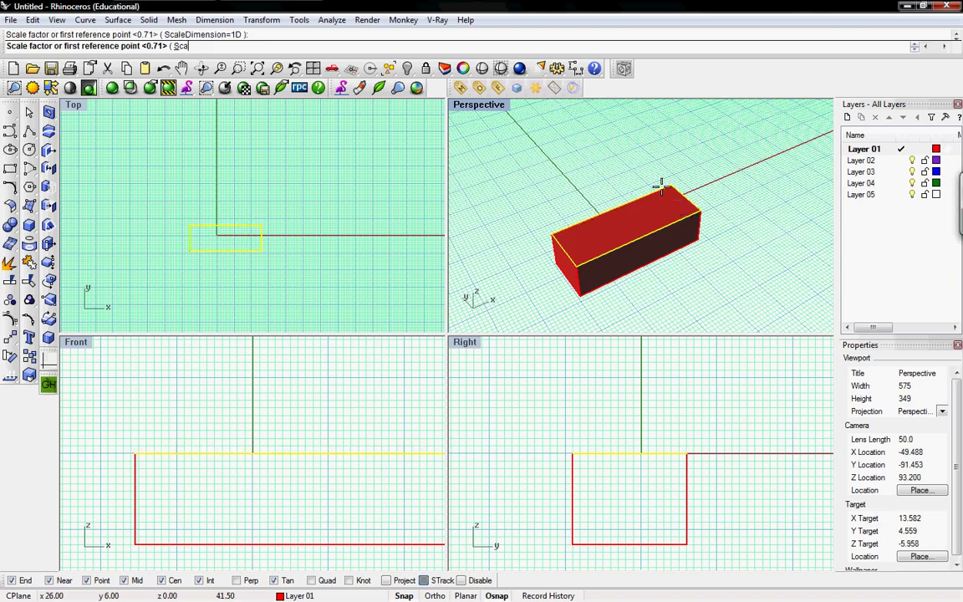
pyautogui.click(545, 193)
pyautogui.moveTo(545, 193); pyautogui.dragTo(580, 230, button='right')
pyautogui.click(634, 223)
pyautogui.click(588, 226)
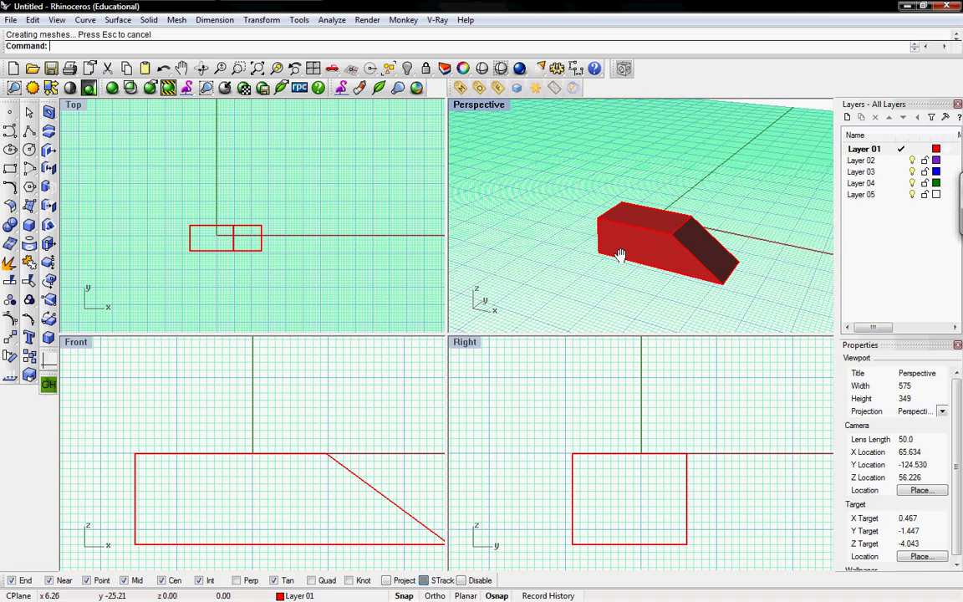
pyautogui.keyDown('shift'); pyautogui.moveTo(621, 256); pyautogui.dragTo(607, 274, button='right'); pyautogui.keyUp('shift')
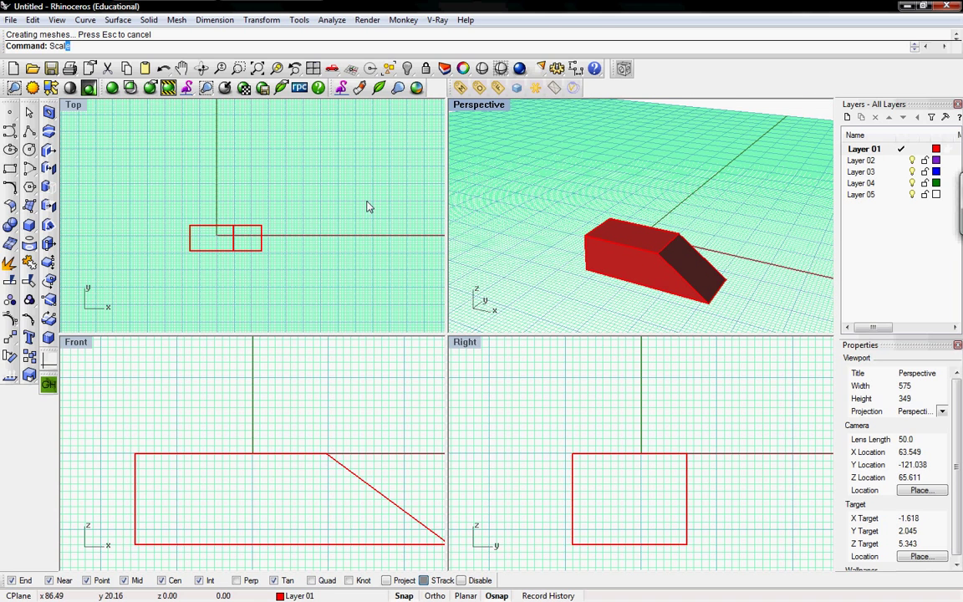
# Step: ScaleNU the red solid from its bottom corner: X 2, Y unchanged, Z 0.5
pyautogui.write('e')
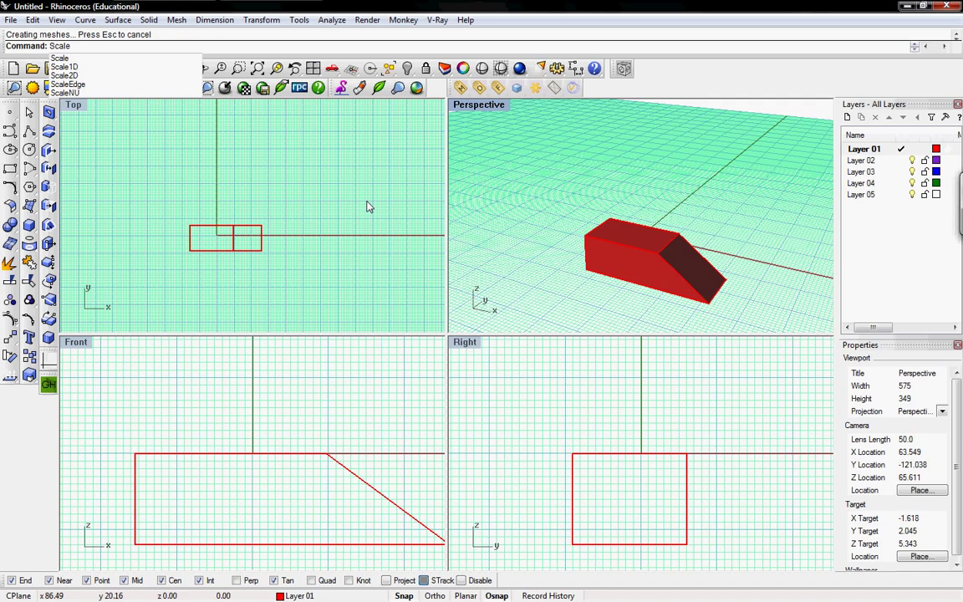
pyautogui.press('Down')
pyautogui.press('Down')
pyautogui.press('Down')
pyautogui.press('Down')
pyautogui.press('Return')
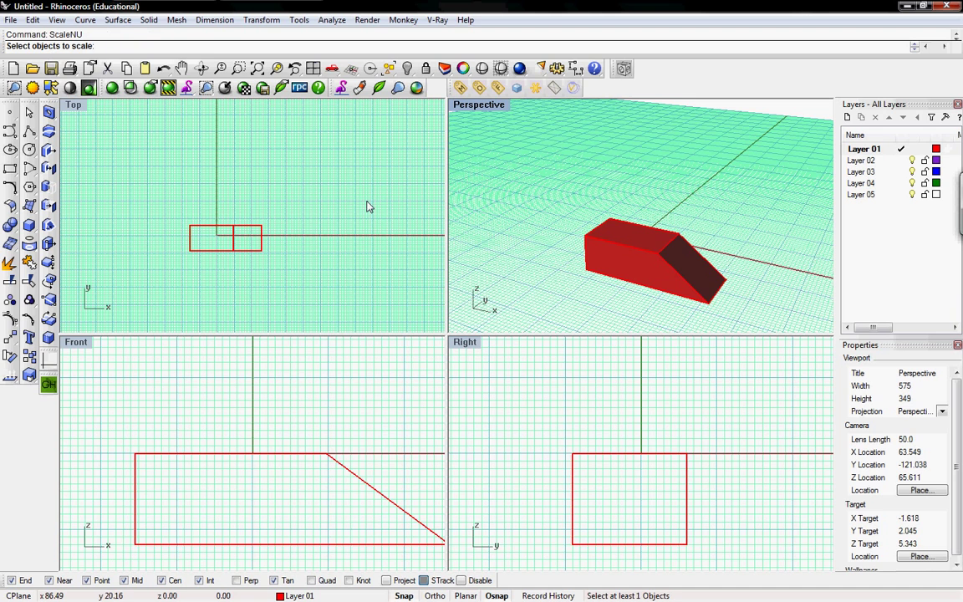
pyautogui.moveTo(639, 266)
pyautogui.mouseDown(button='right')
pyautogui.moveTo(609, 252)
pyautogui.moveTo(648, 268)
pyautogui.moveTo(641, 260)
pyautogui.mouseUp(button='right')
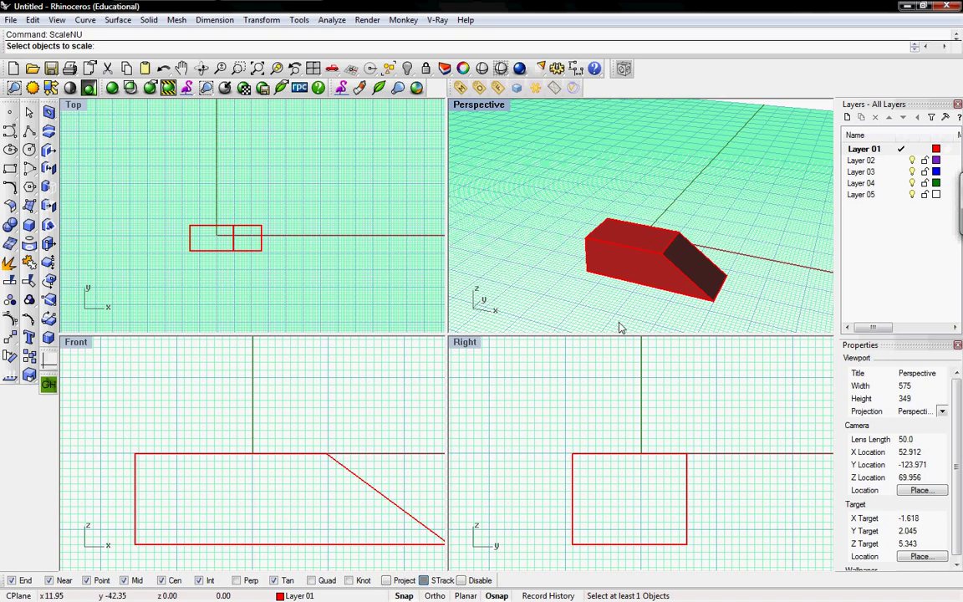
pyautogui.click(644, 272)
pyautogui.moveTo(608, 280); pyautogui.dragTo(582, 242, button='right')
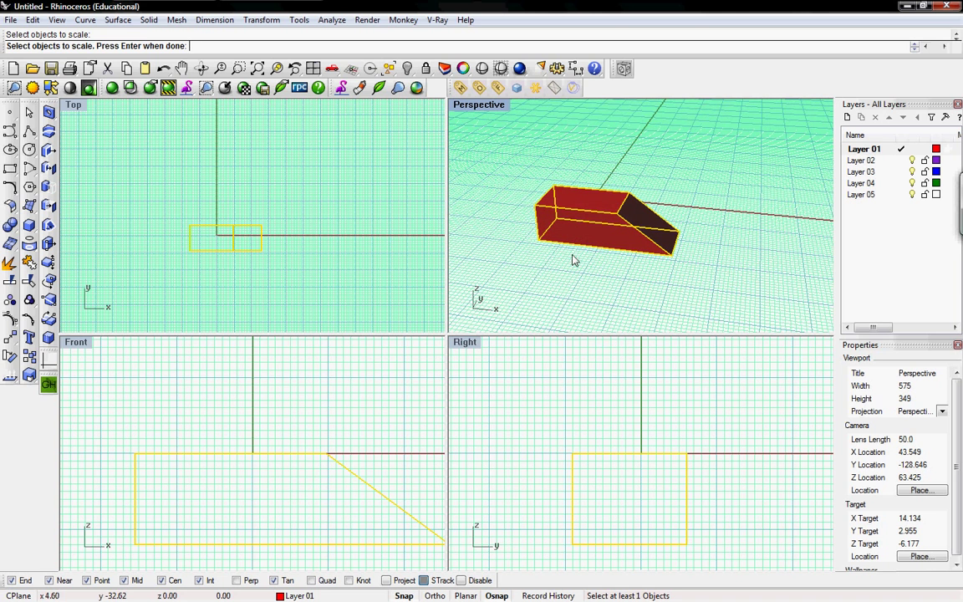
pyautogui.press('Return')
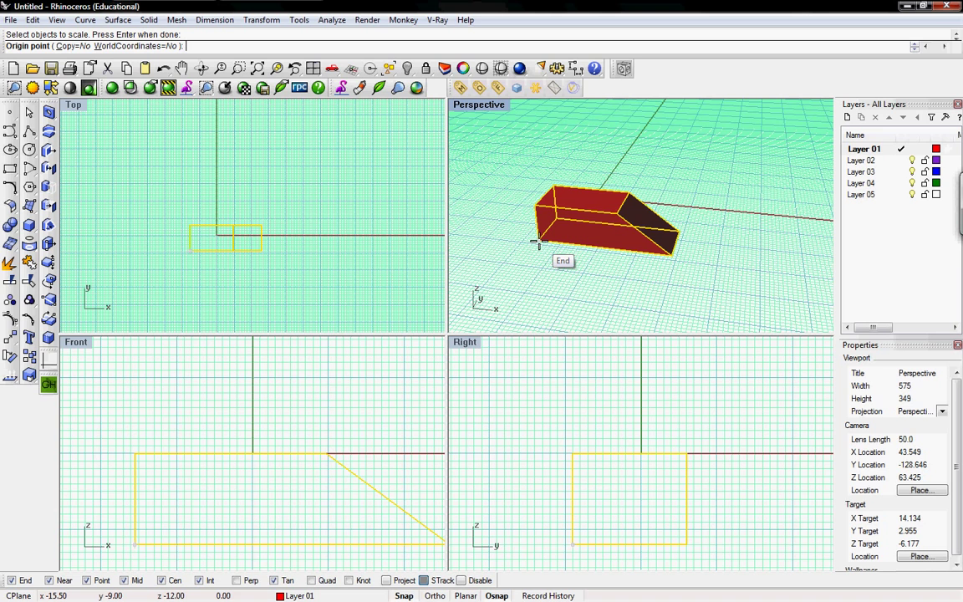
pyautogui.click(539, 242)
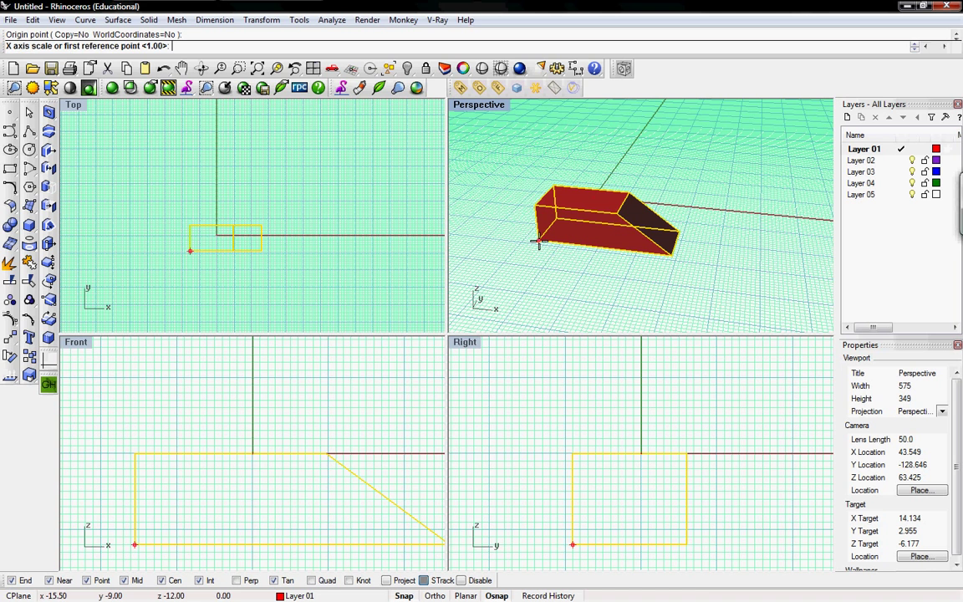
pyautogui.click(666, 254)
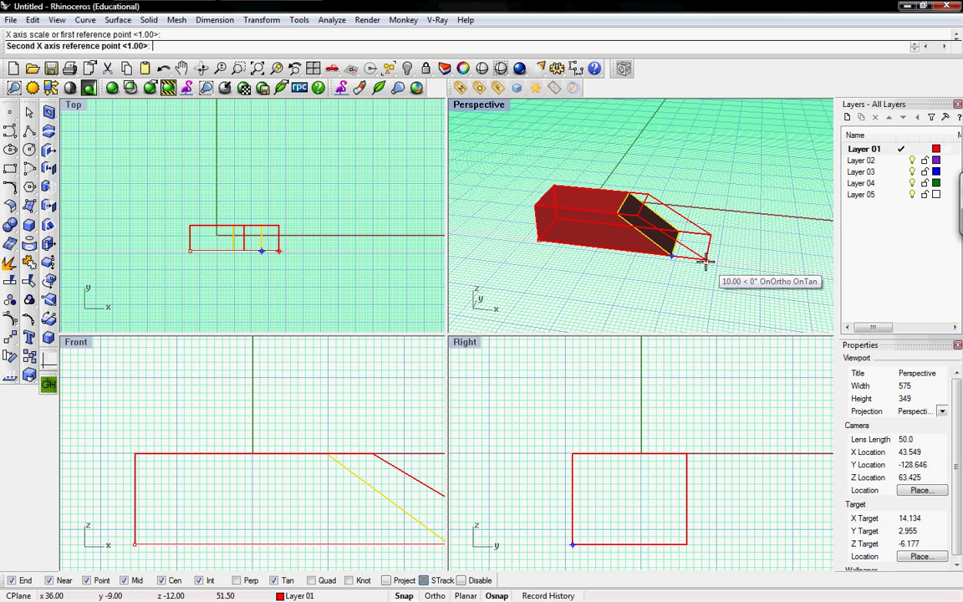
pyautogui.press('Return')
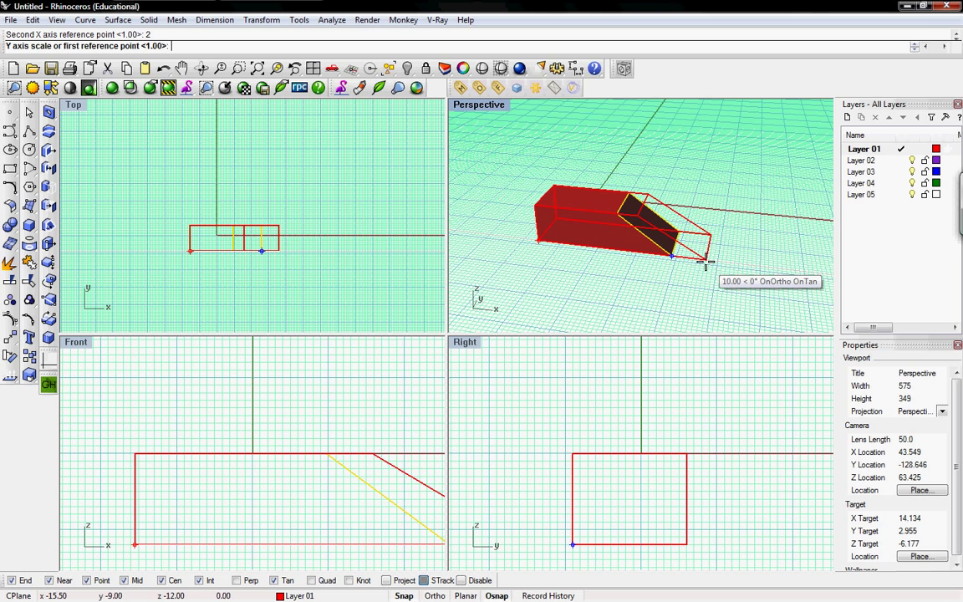
pyautogui.press('Return')
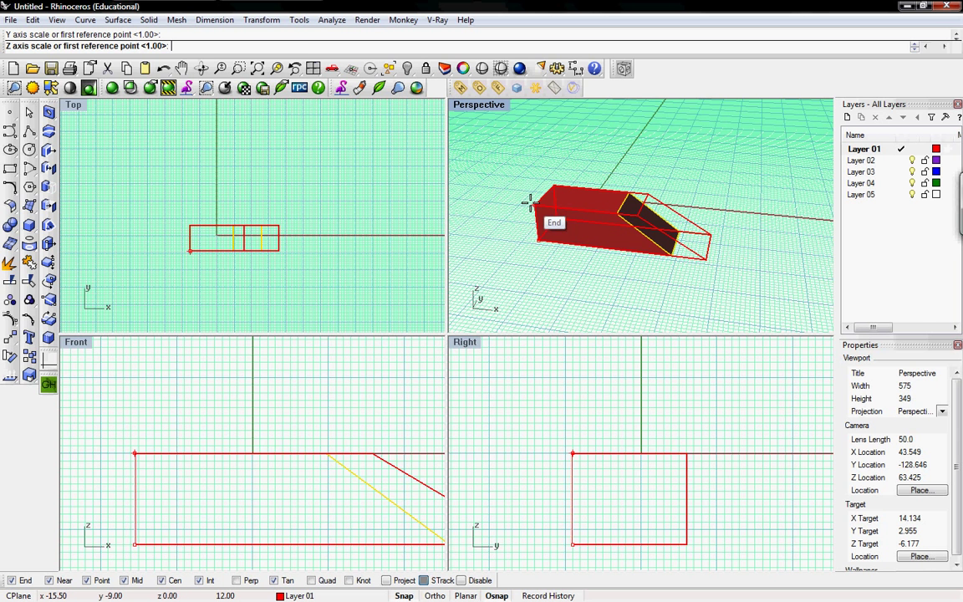
pyautogui.write('.5')
pyautogui.press('Return')
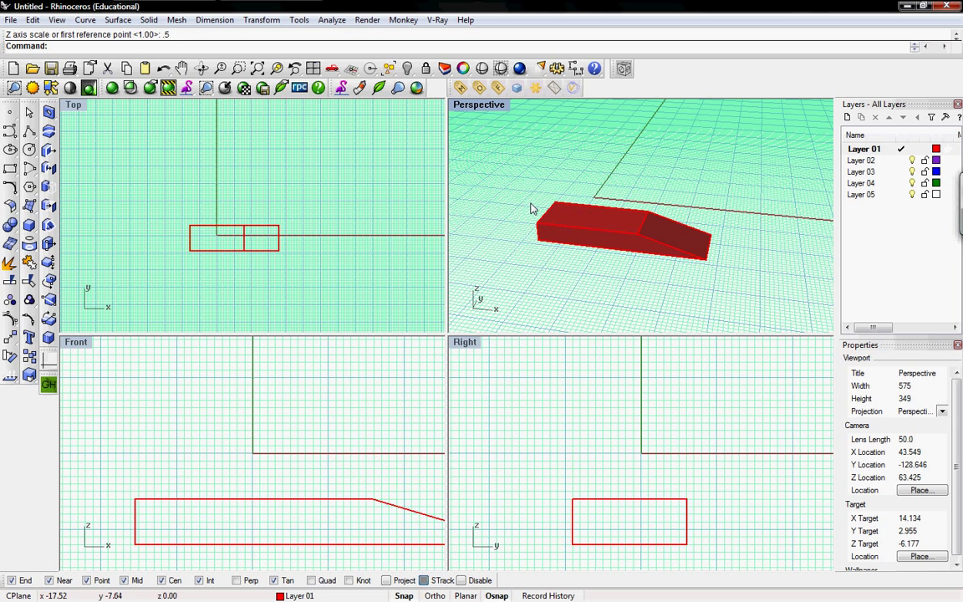
pyautogui.moveTo(530, 208); pyautogui.dragTo(587, 240, button='right')
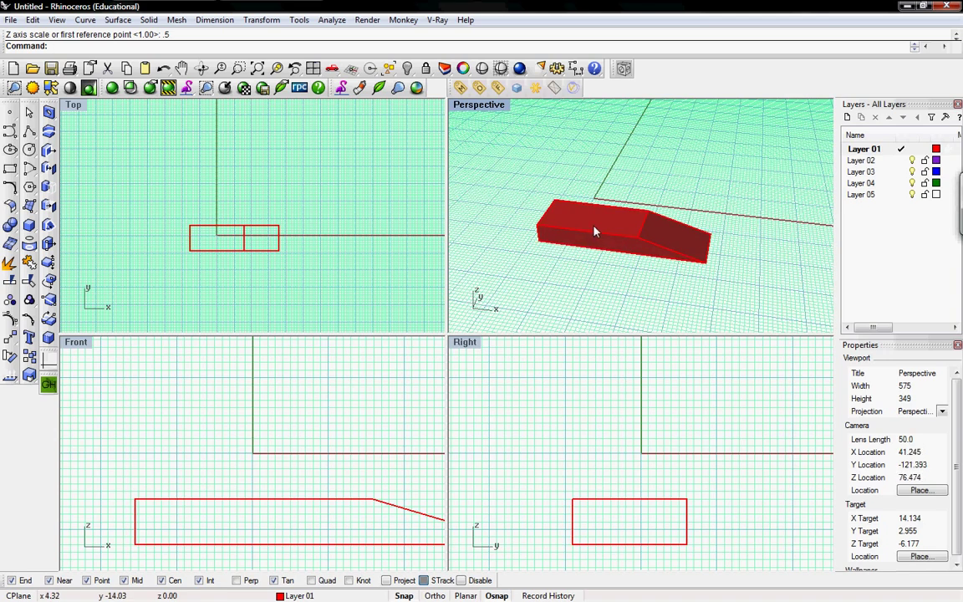
pyautogui.click(577, 242)
pyautogui.click(549, 269)
pyautogui.moveTo(549, 268); pyautogui.dragTo(579, 253, button='right')
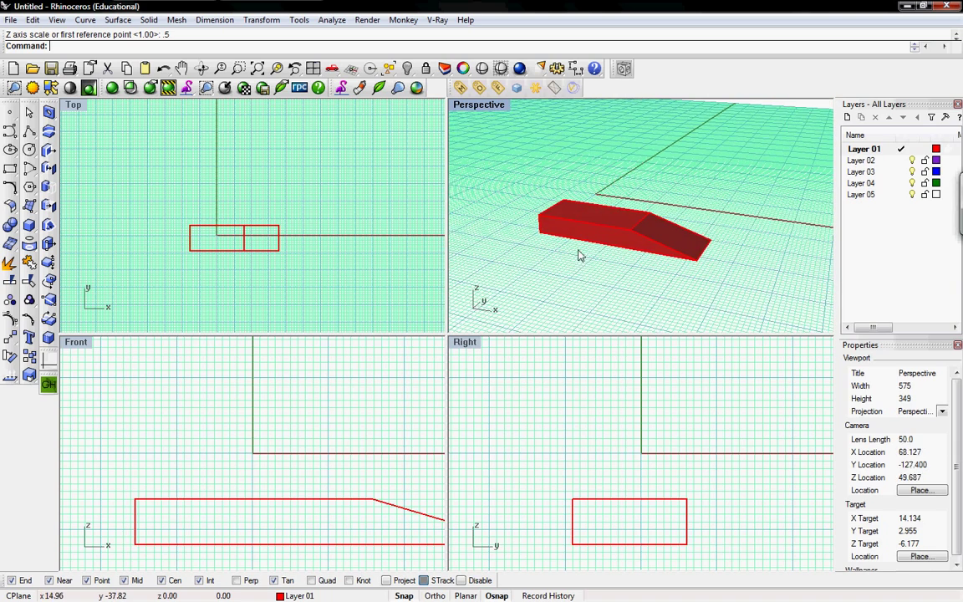
pyautogui.click(623, 236)
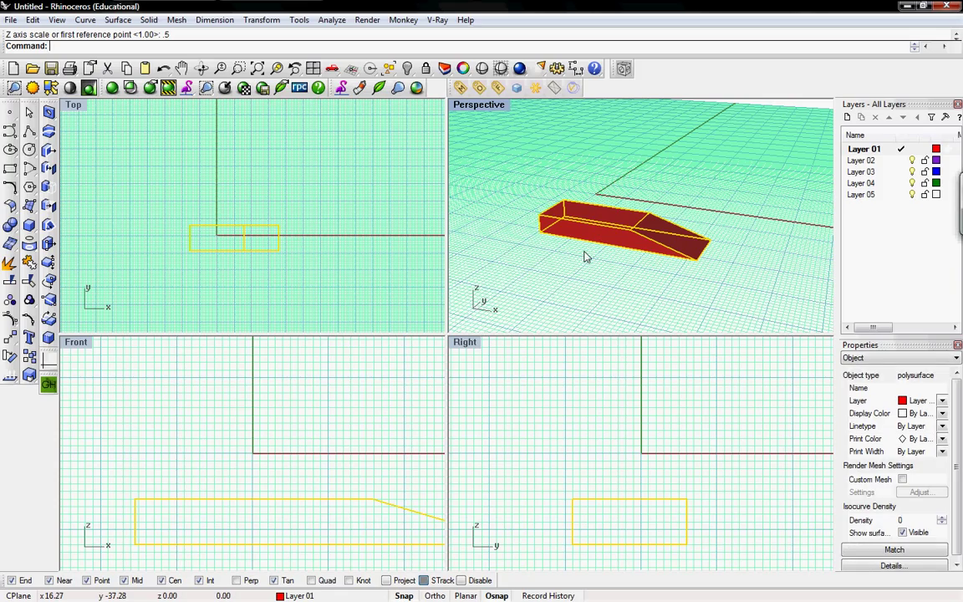
pyautogui.click(586, 257)
pyautogui.click(629, 243)
# Step: Delete the selected red polysurface
pyautogui.press('Delete')
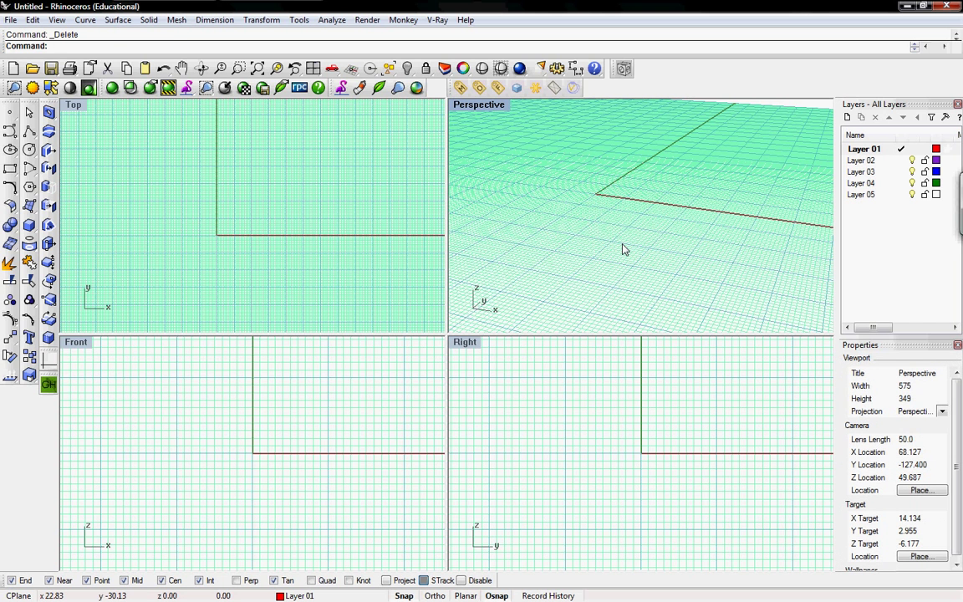